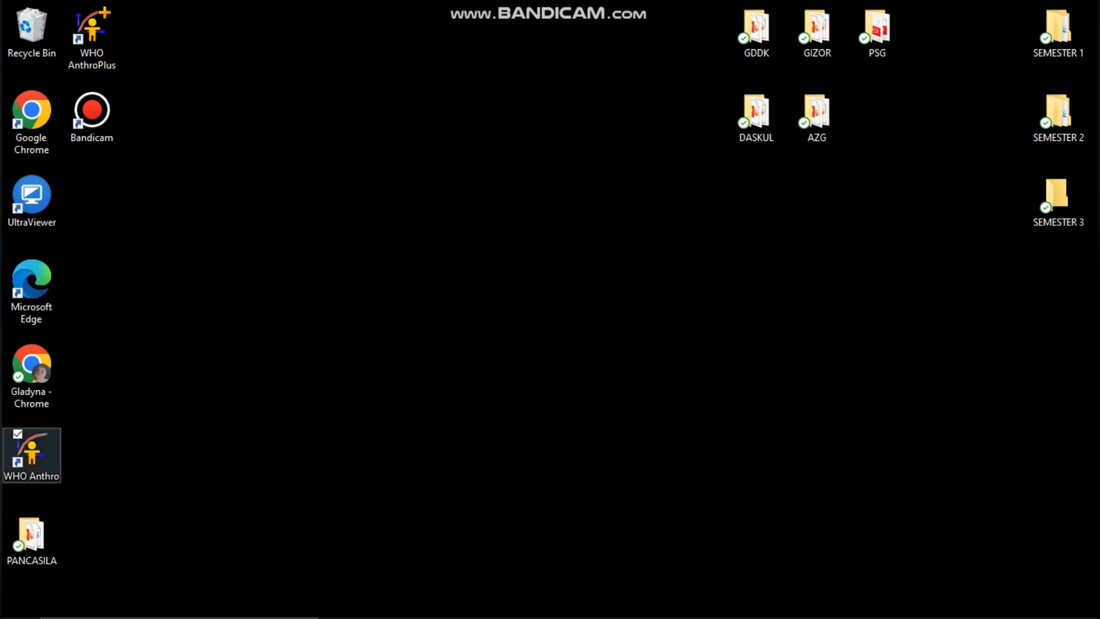
Step: Open the anthropometric calculator in WHO Anthro and set the date of visit to 02/05/2016
double_click(32, 455)
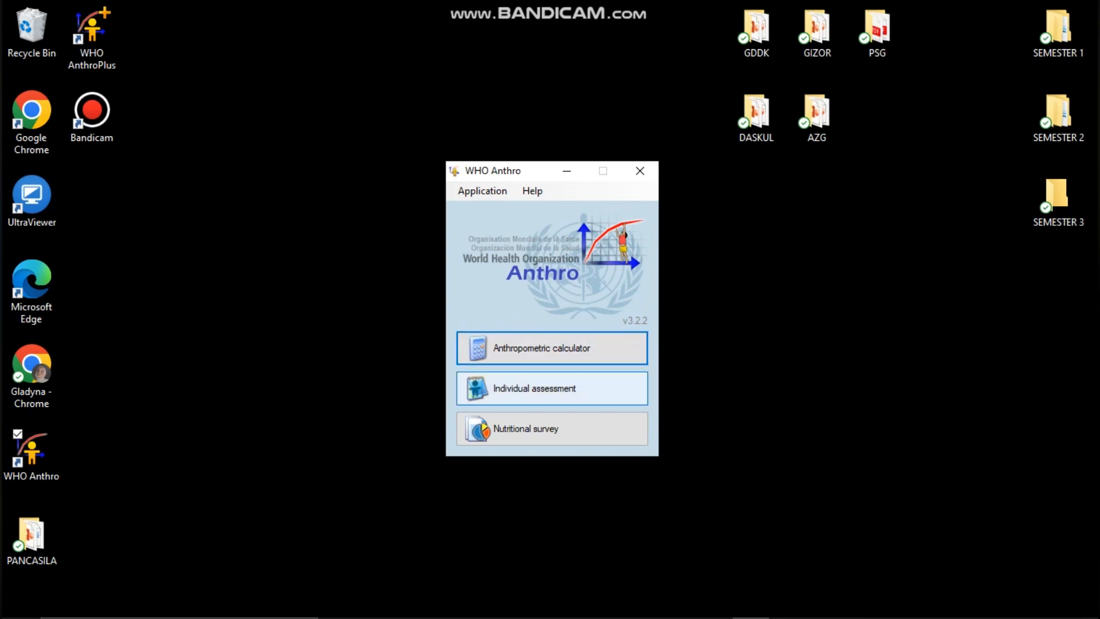
click(542, 348)
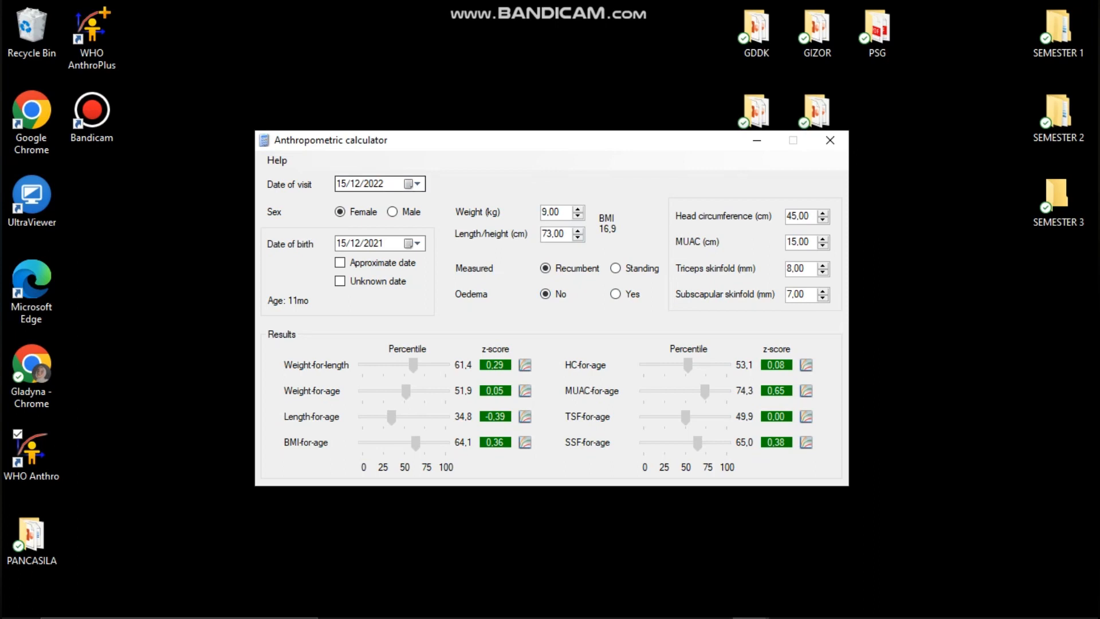
click(341, 184)
text(02)
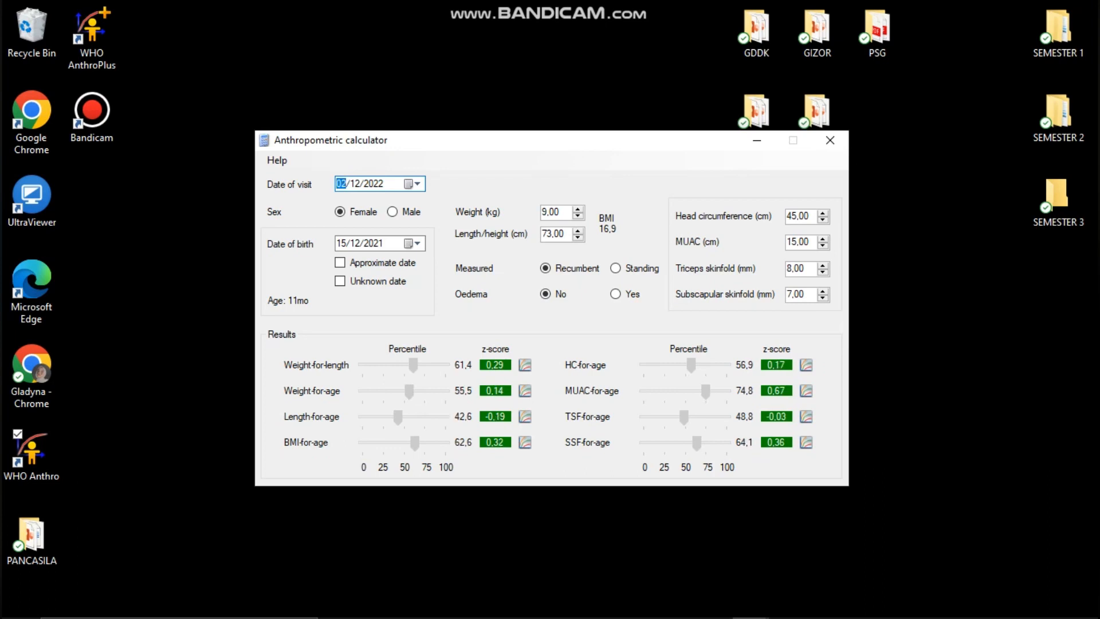
key(Right)
text(05)
key(Right)
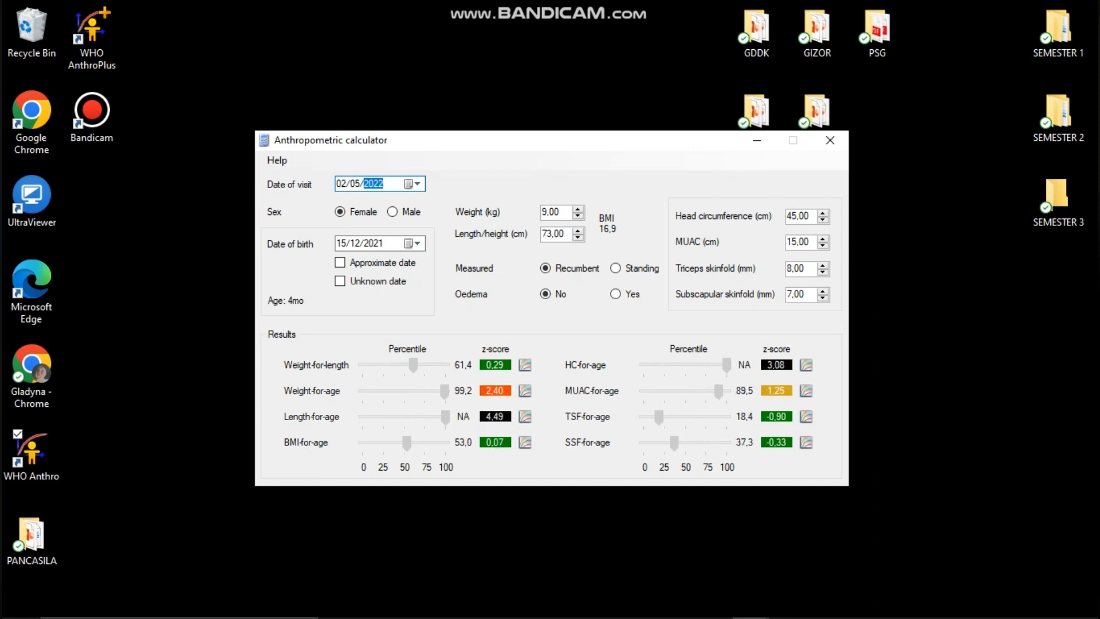
text(2016)
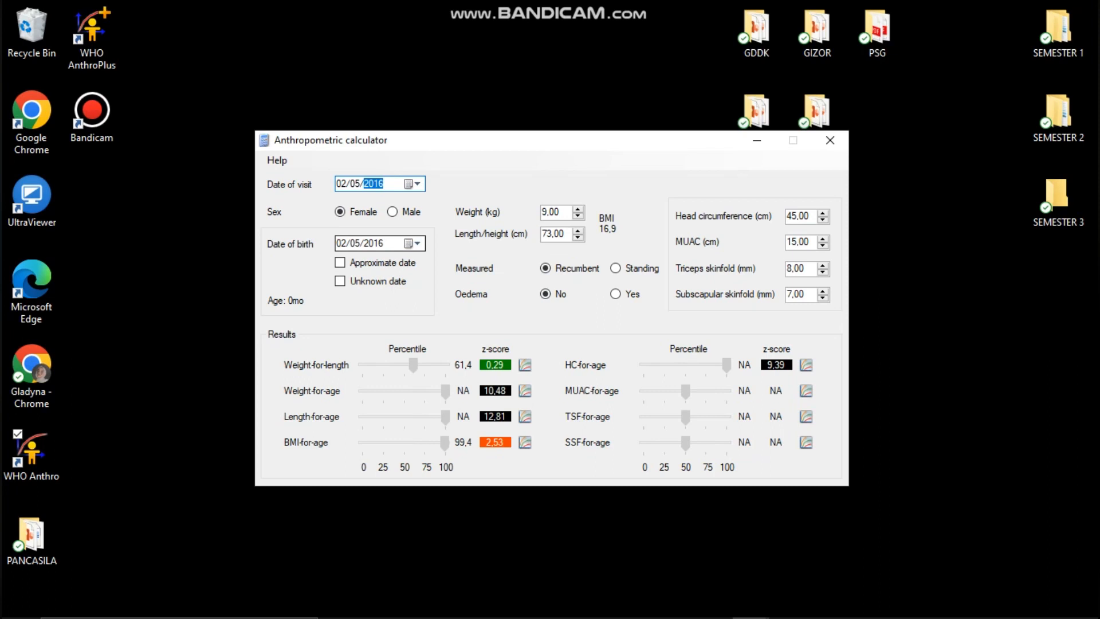
click(412, 243)
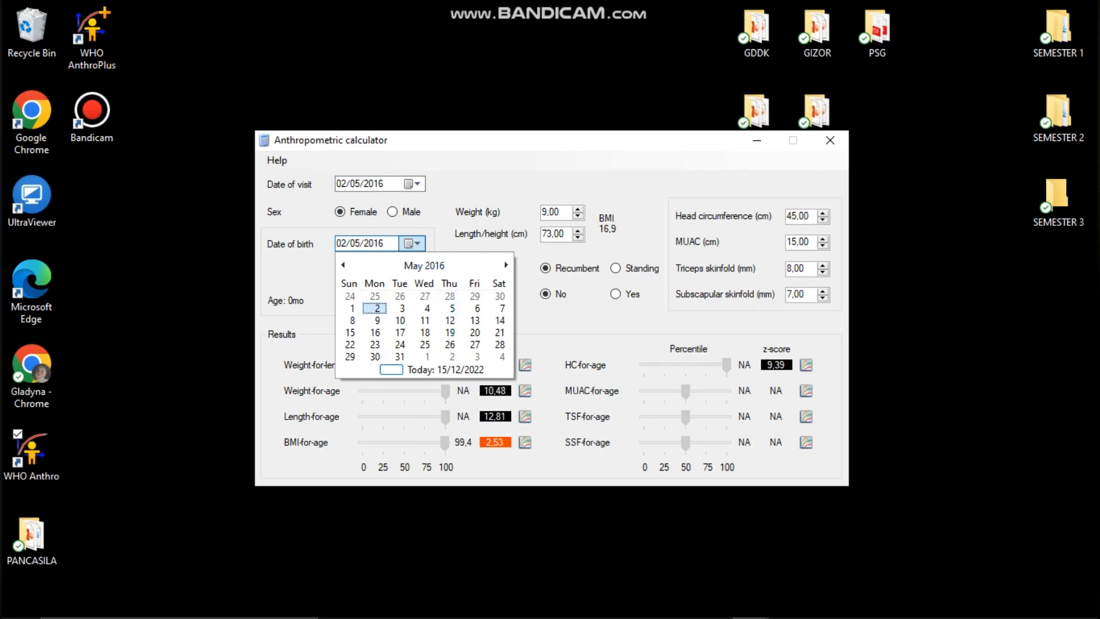
click(424, 266)
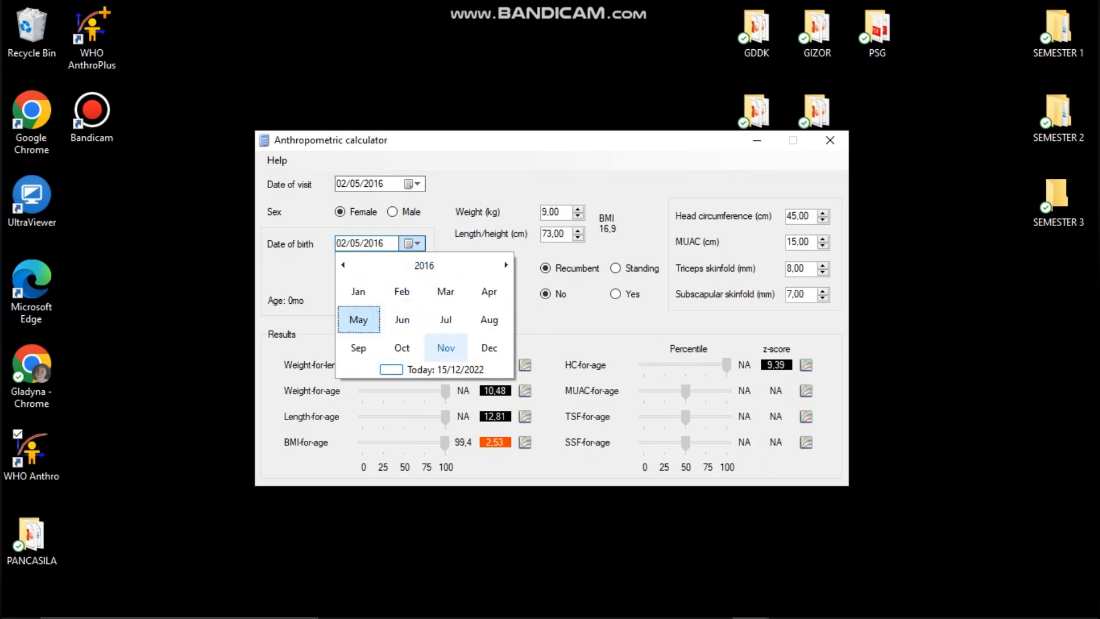
click(489, 319)
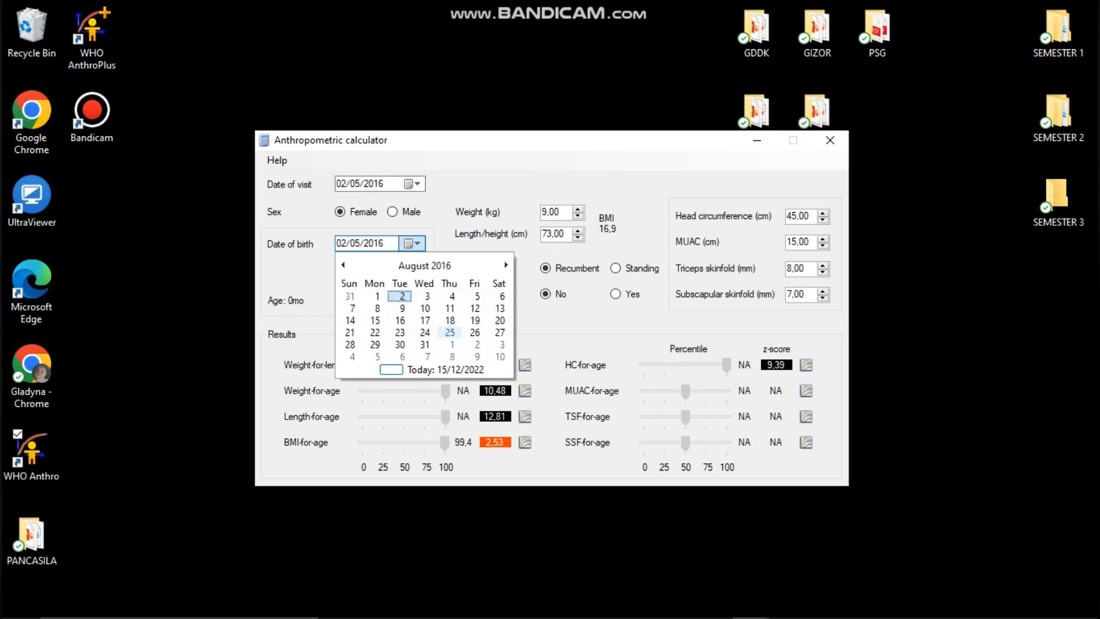
click(350, 345)
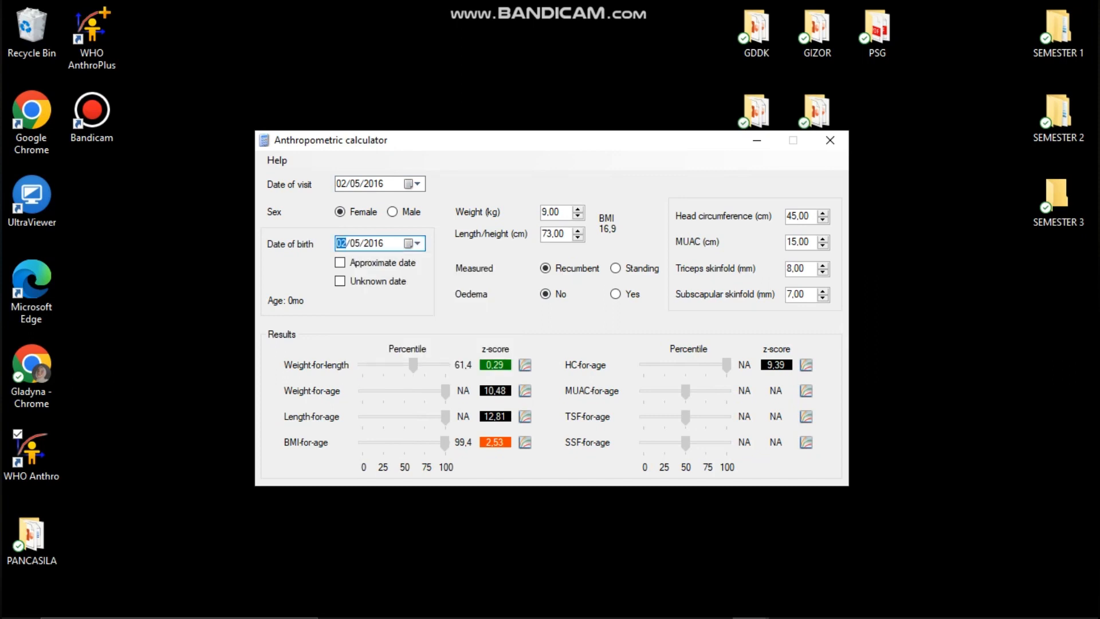
Step: Change the year of the child's date of birth in the calculator
click(373, 244)
text(2014)
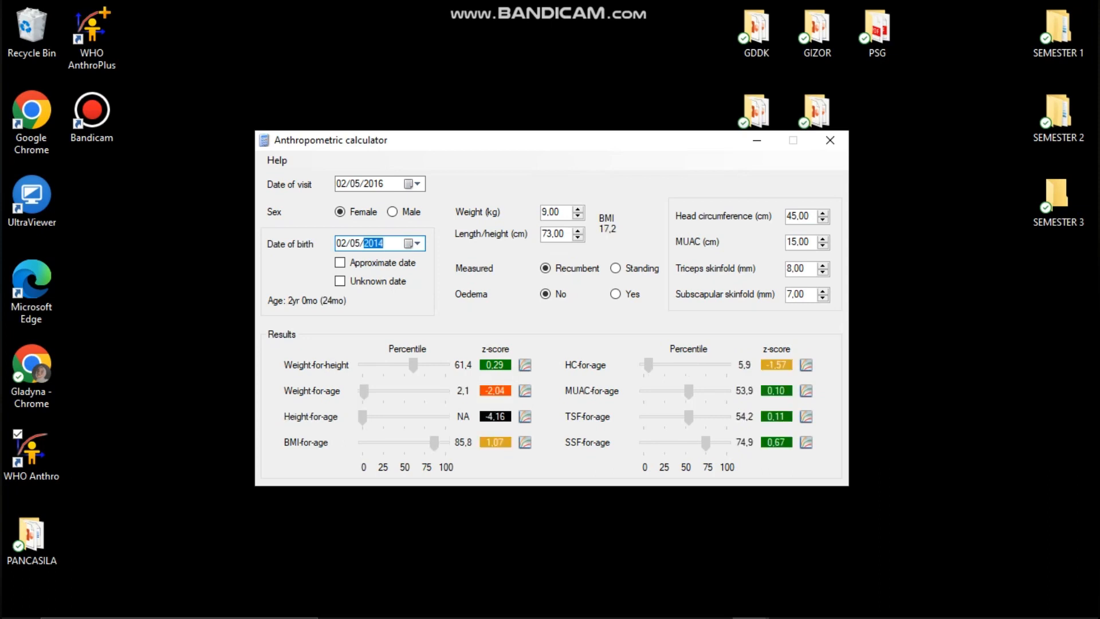
Step: Set the child's weight to 10,6 kg and the length/height to 84,1 cm in the calculator
key(Tab)
key(BackSpace)
key(BackSpace)
key(BackSpace)
key(BackSpace)
text(10,6)
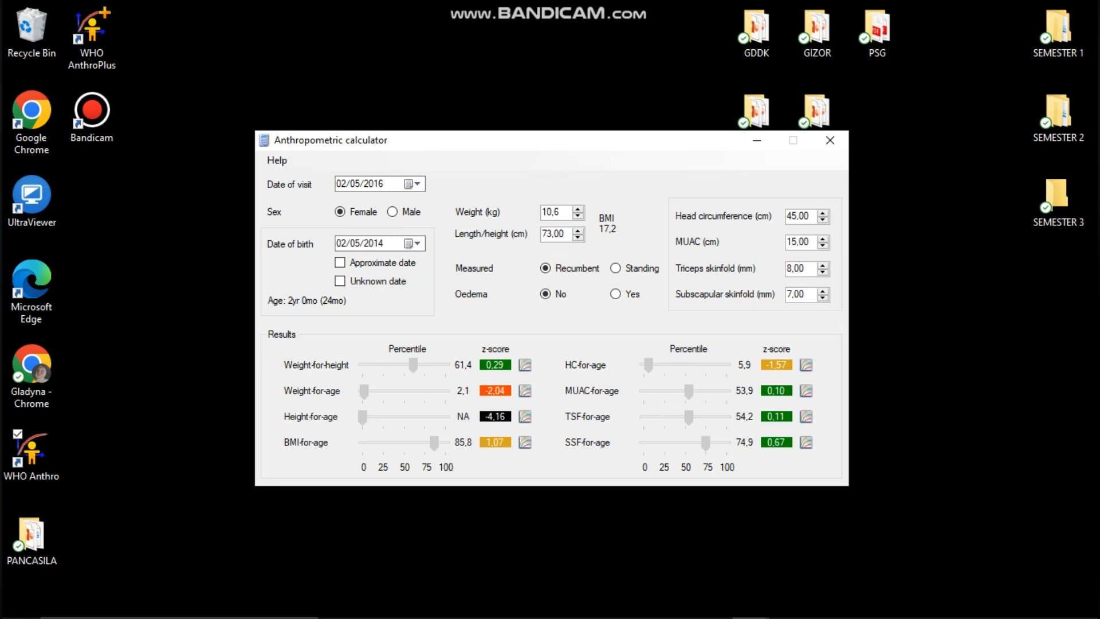
key(Tab)
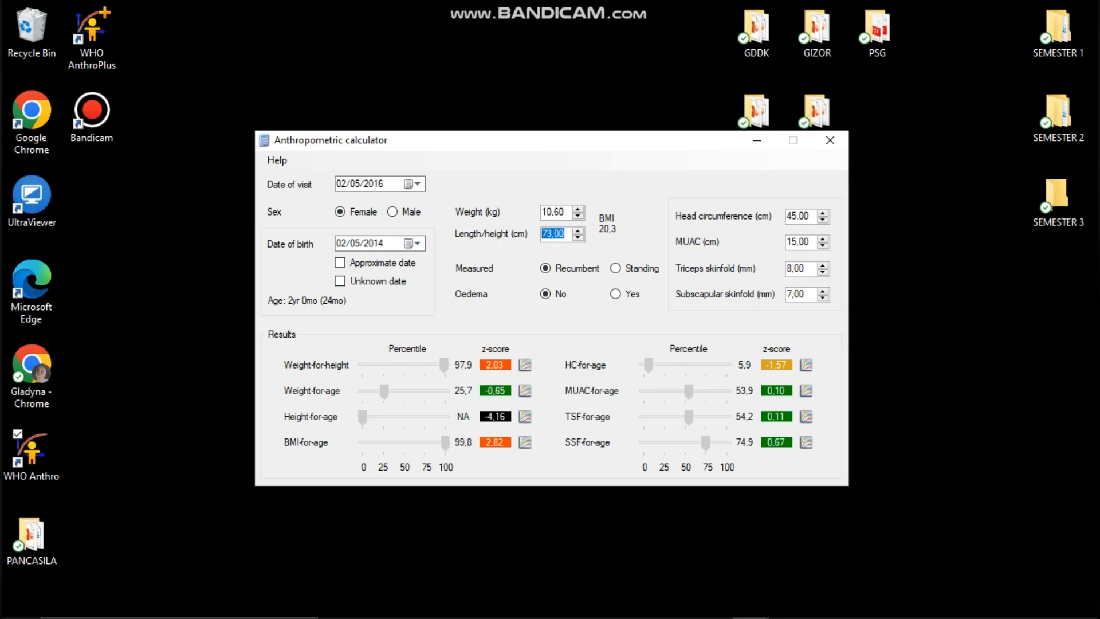
text(84,1)
key(Tab)
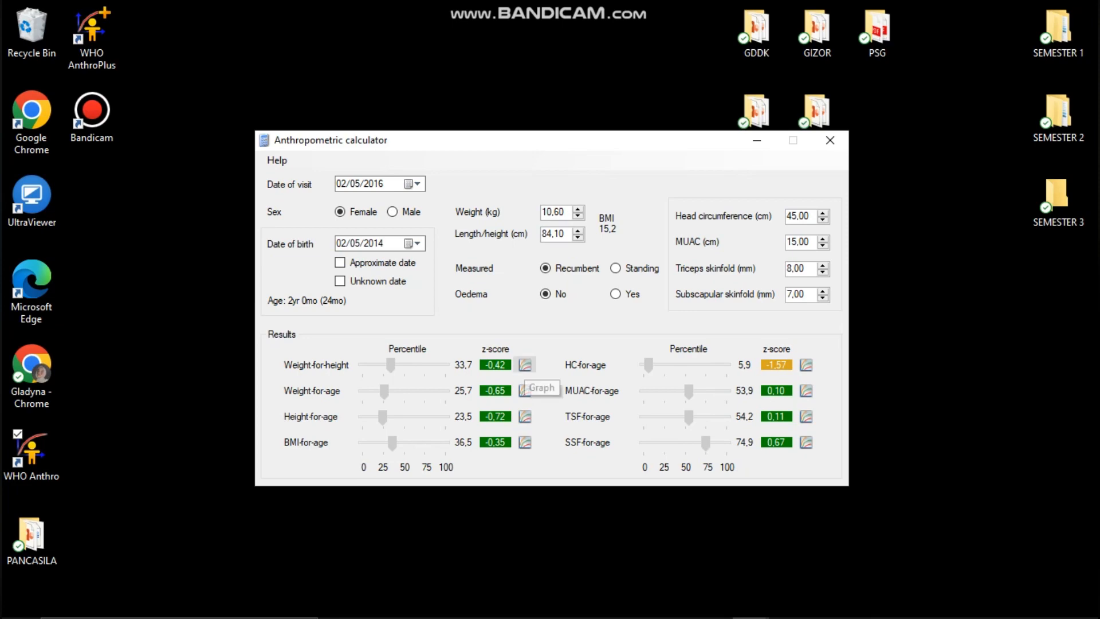
Step: Examine the child's weight-for-height z-score graph, closing both the graph and the calculator when finished
click(525, 364)
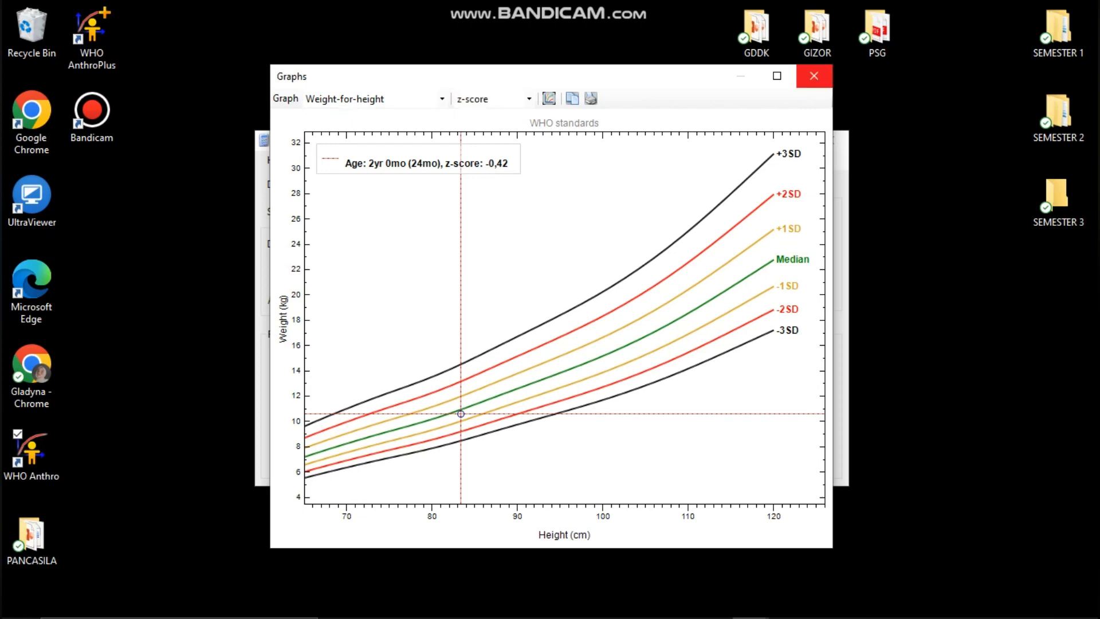
click(813, 75)
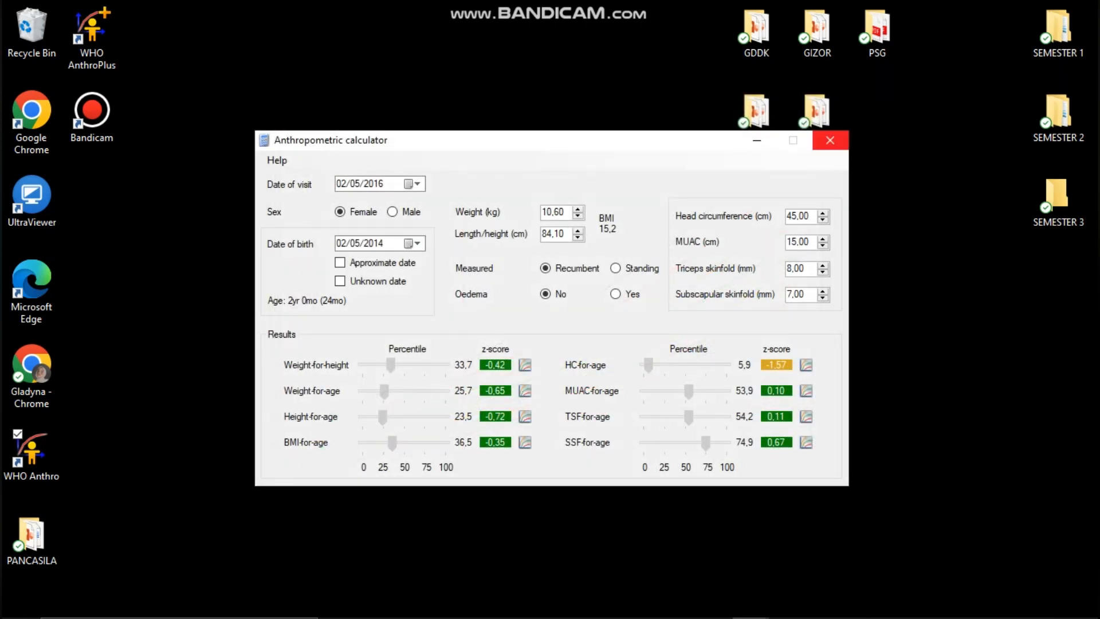
click(830, 140)
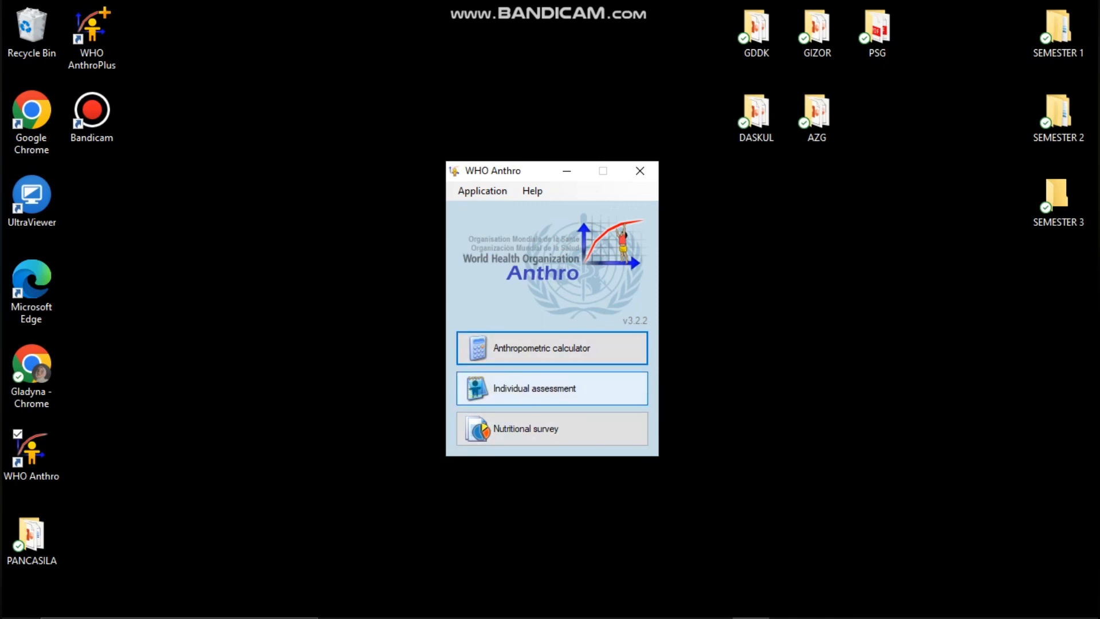
Step: Add a new child in the individual assessment module, entering the child's first name and choosing Female as the sex
click(551, 387)
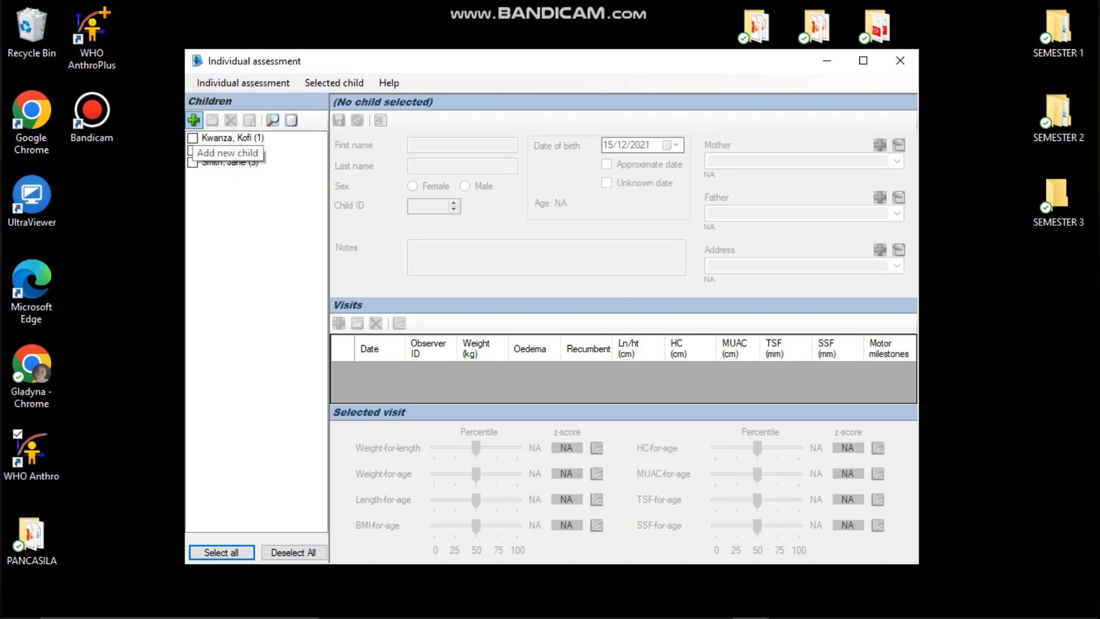
click(193, 120)
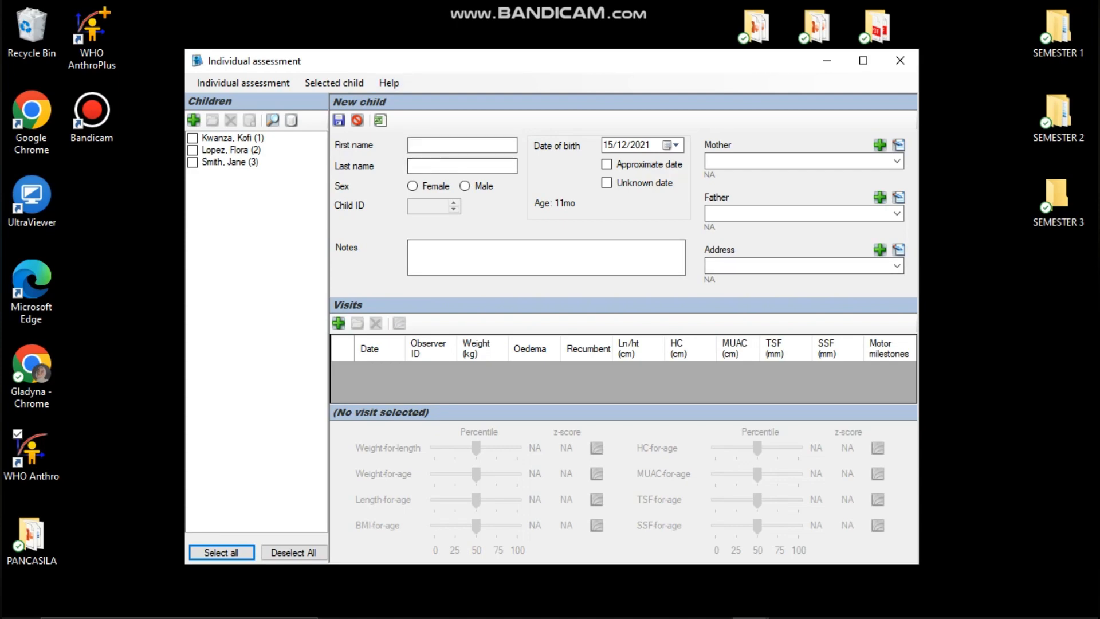
click(462, 144)
text(bunga)
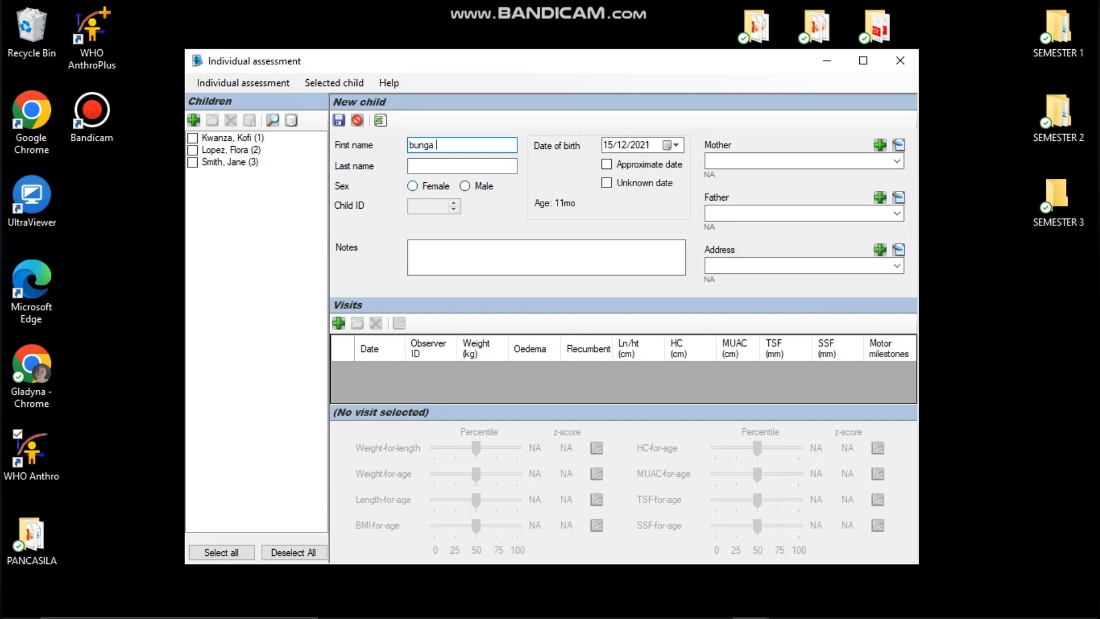
click(413, 186)
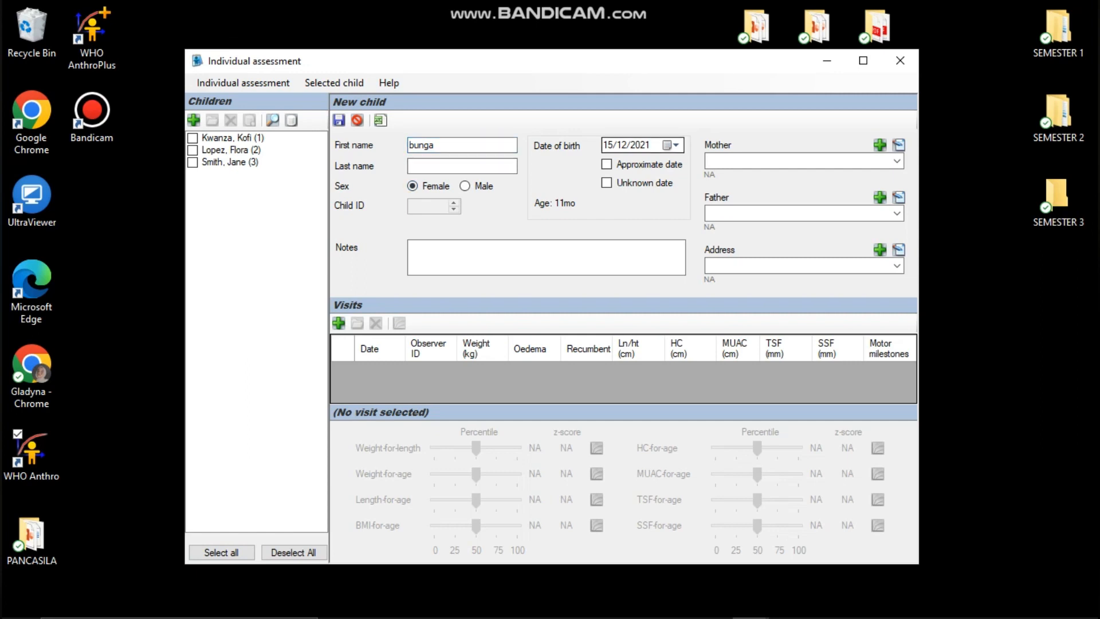
Step: Enter the new child's full date of birth
click(608, 145)
text(28)
click(622, 145)
text(06)
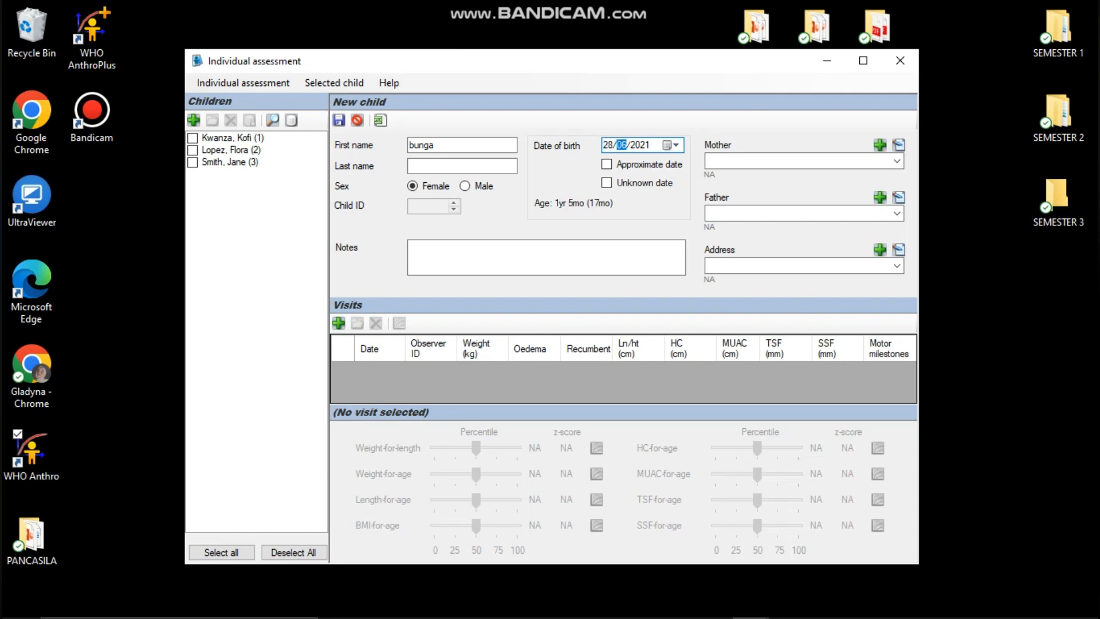
click(640, 144)
text(2015)
key(Tab)
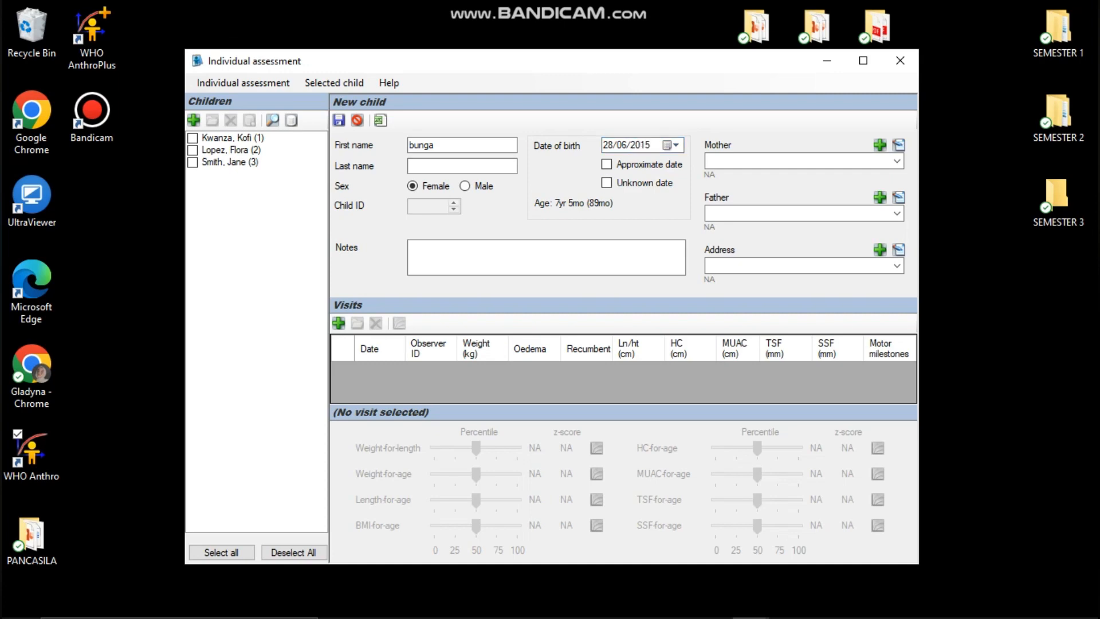
Step: Enter the names of the child's mother and father in the new child record
key(Tab)
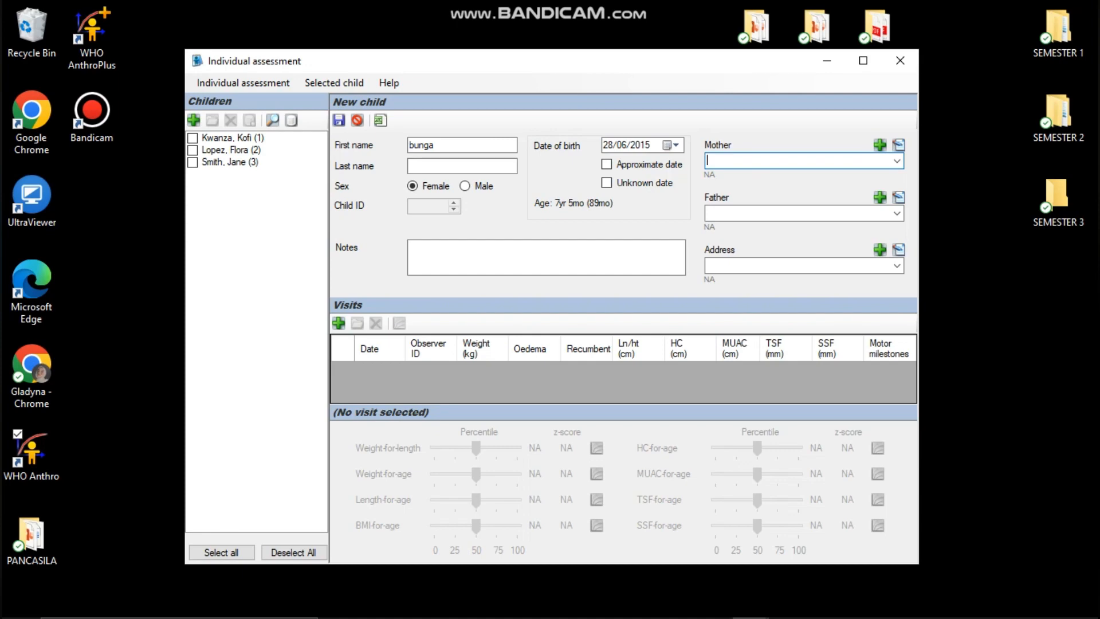
text(shinta)
key(Tab)
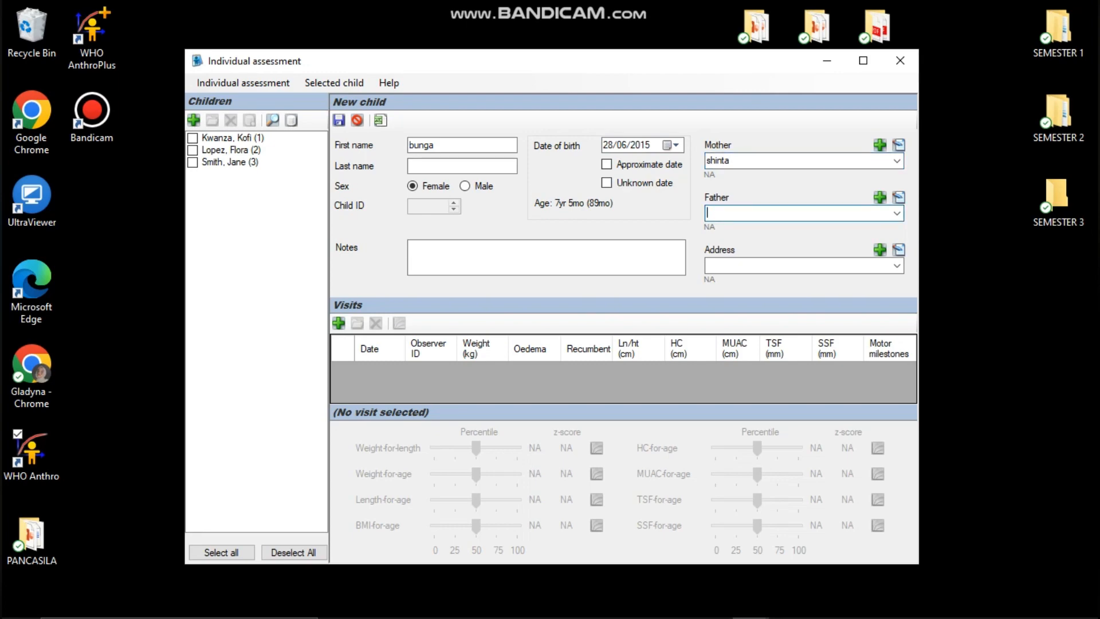
text(faris)
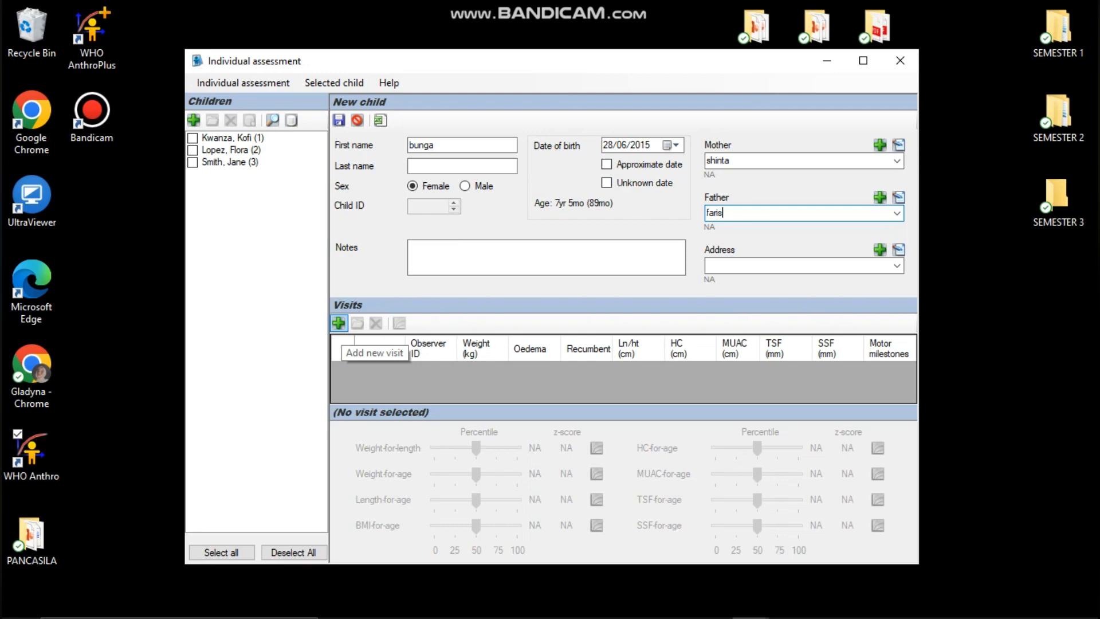
Step: Add a new visit for the child and set its date of visit to 02/05/2016
click(339, 323)
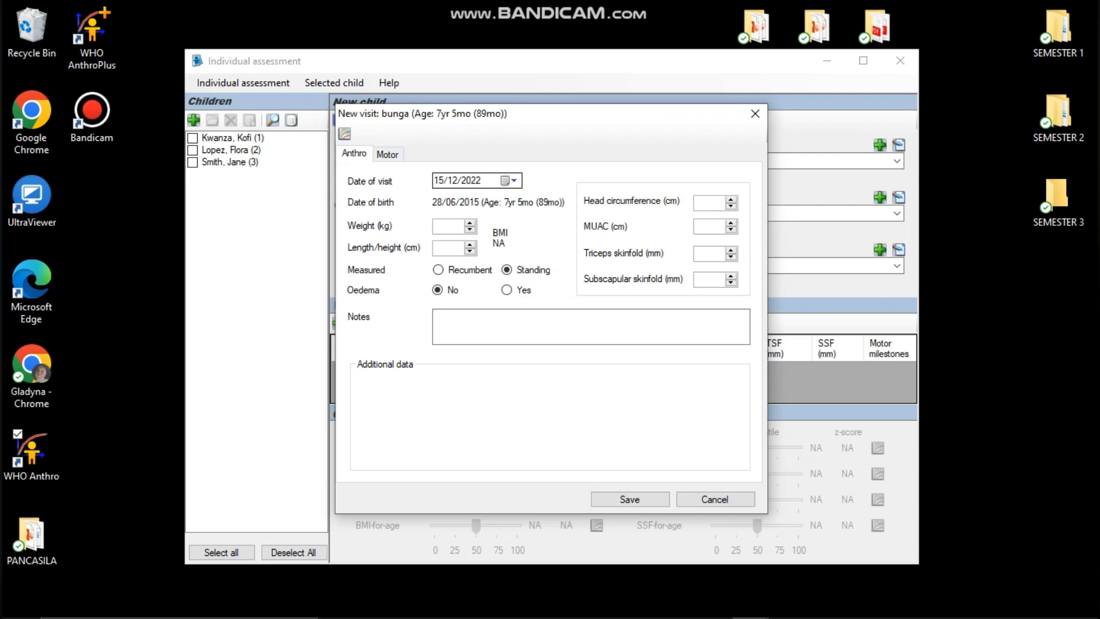
click(439, 180)
text(02)
text(1)
text(5)
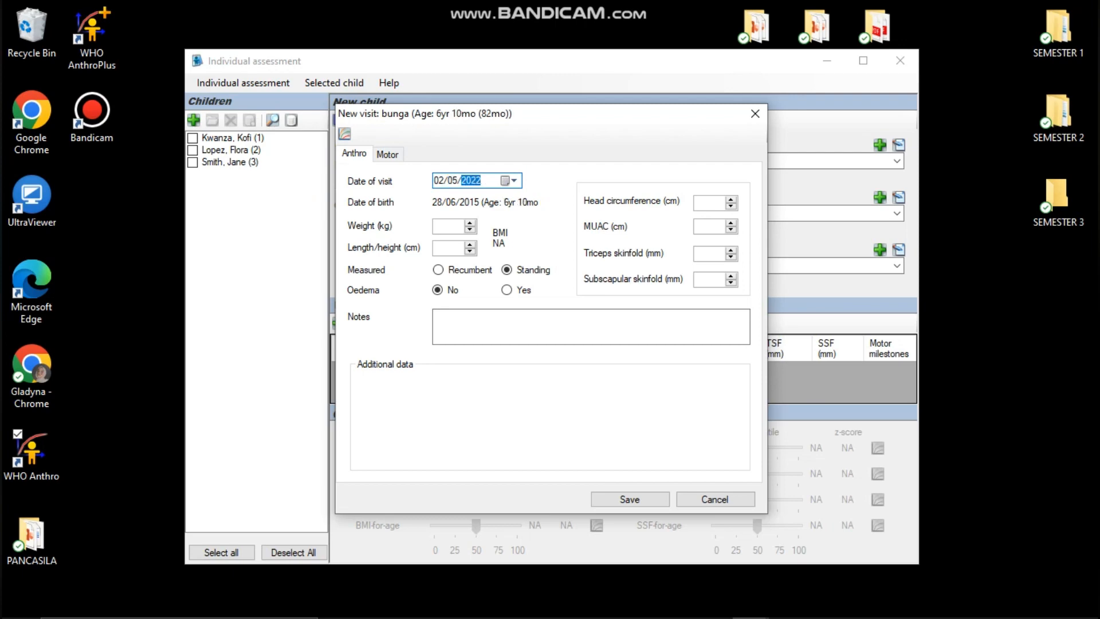
text(2016)
Step: Record a weight of 8,4 kg and a length of 69,5 cm for the visit, measured as Recumbent
click(448, 226)
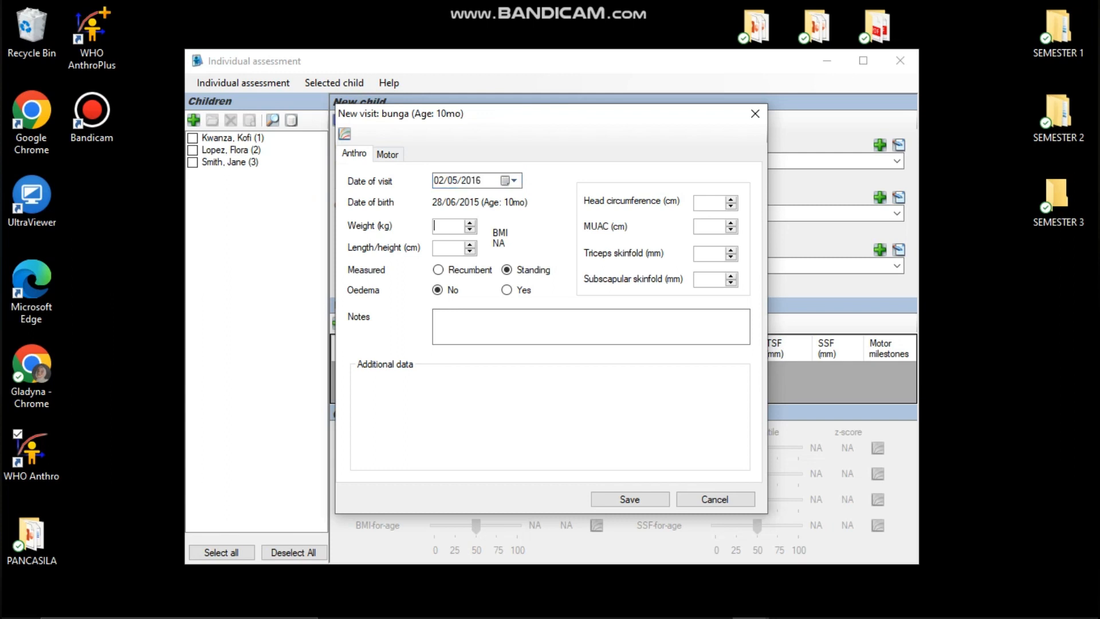
text(8,4)
key(Tab)
text(69,5)
click(439, 270)
Step: Review the motor milestone options of the visit, return to the anthropometric measurements and save the visit
click(387, 154)
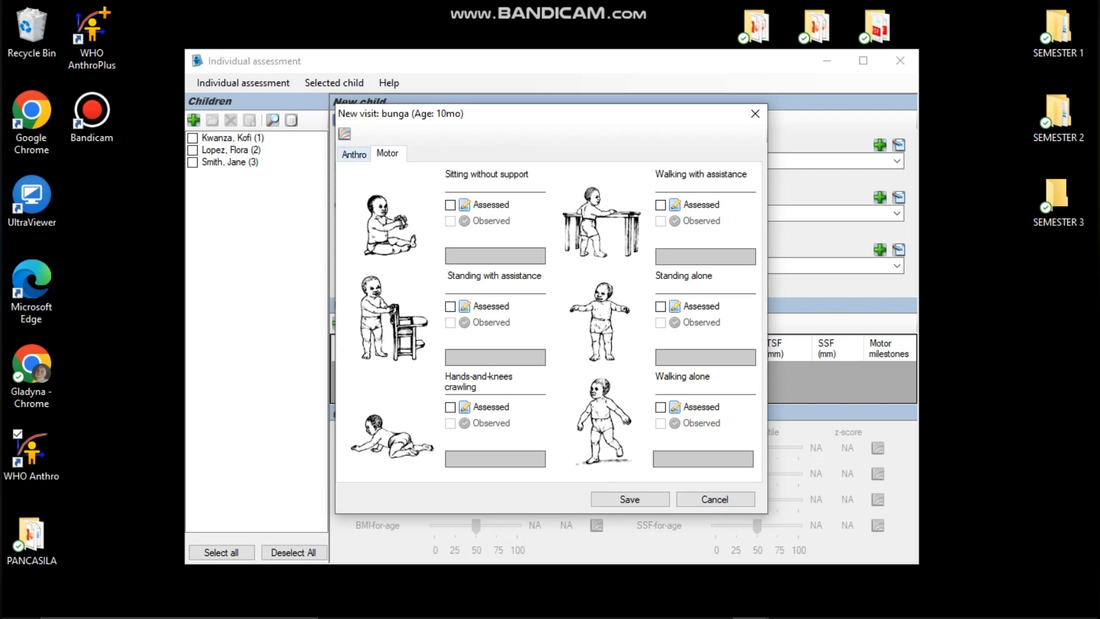
click(354, 154)
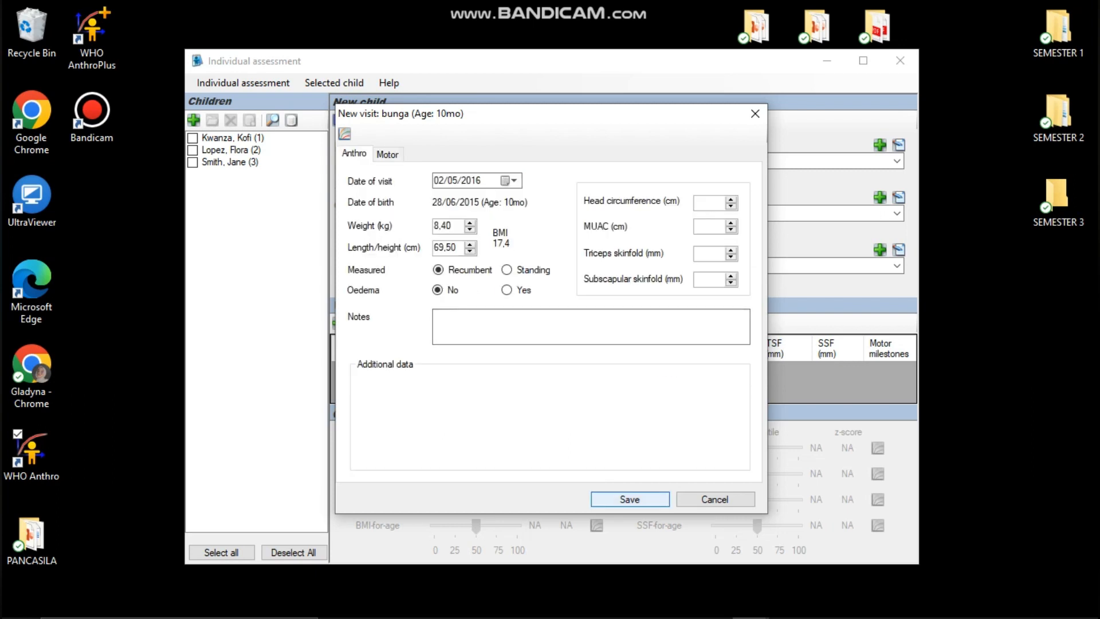
click(630, 499)
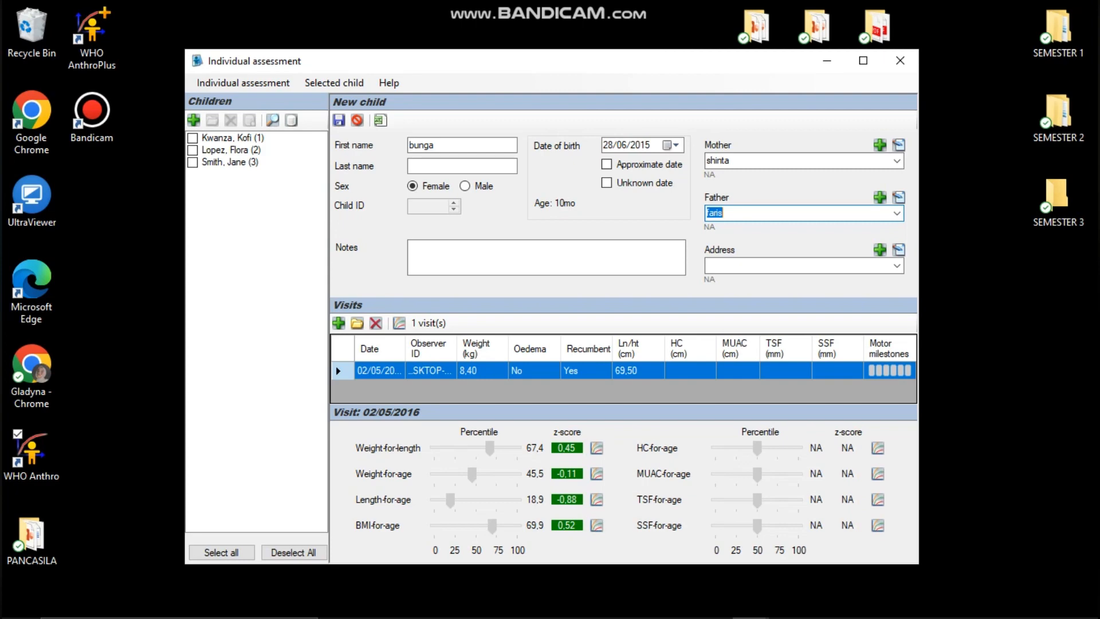
Step: View the visit's weight-for-length graph, and close the individual assessment while saving the changes to the child
click(597, 448)
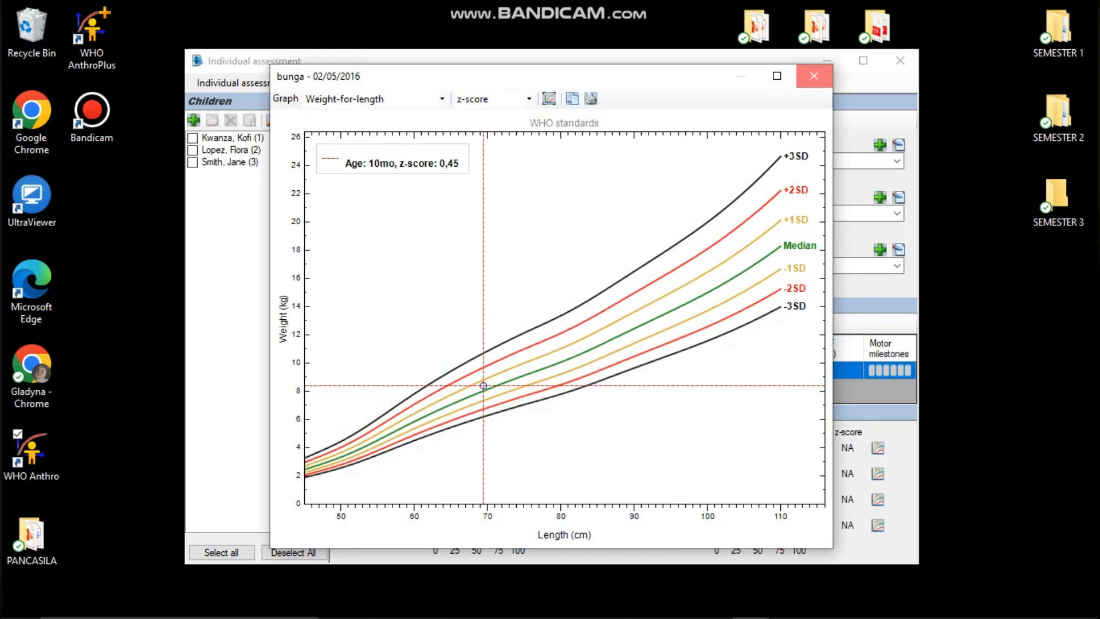
click(813, 75)
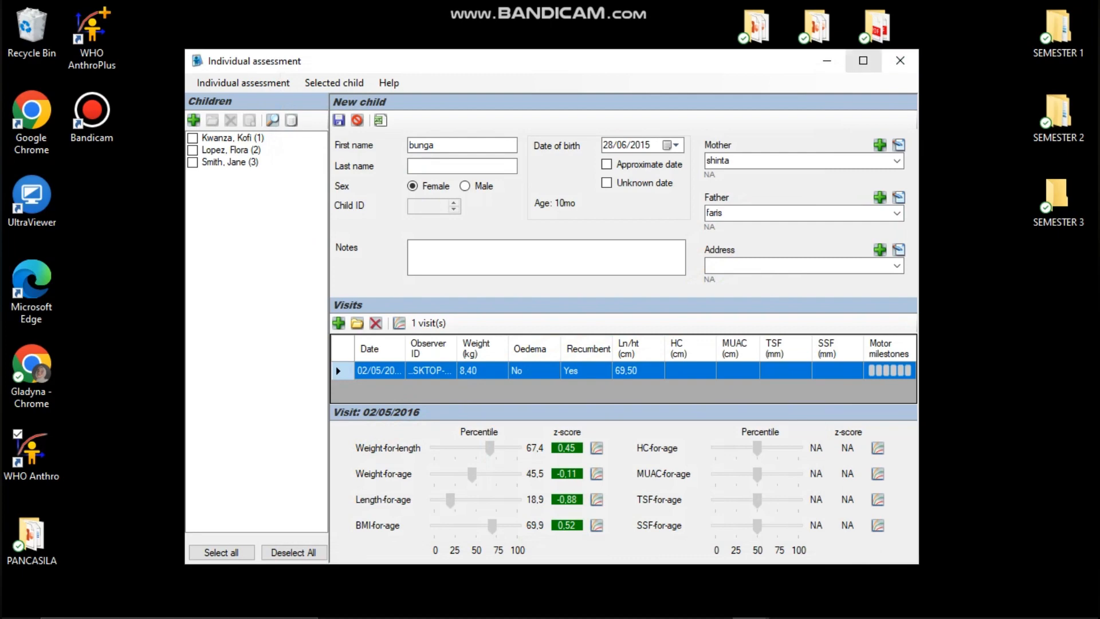
click(900, 60)
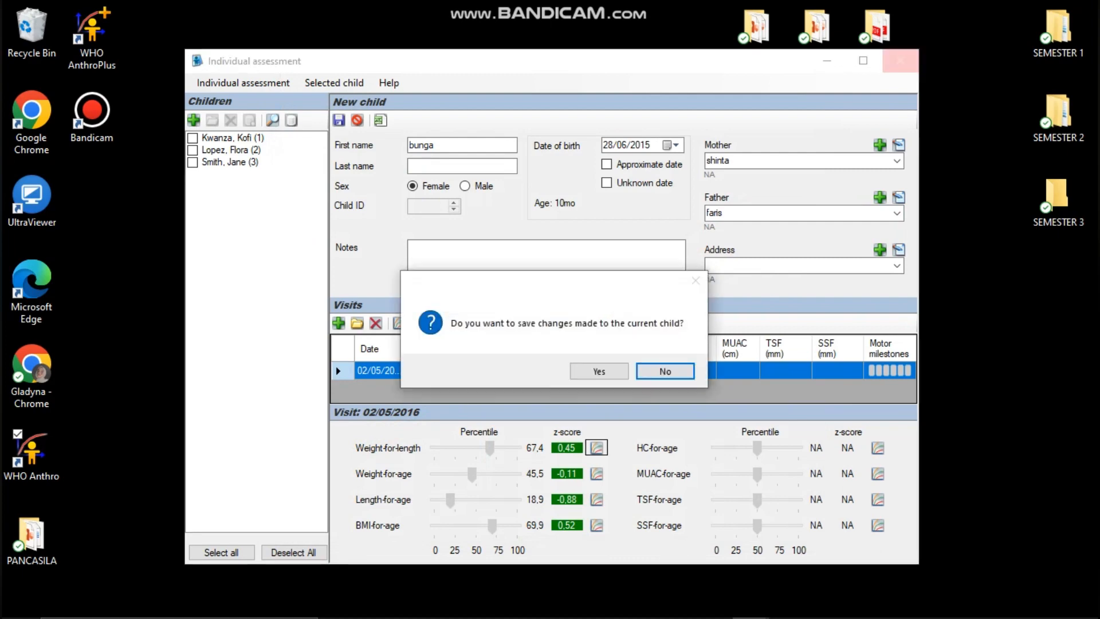
click(599, 371)
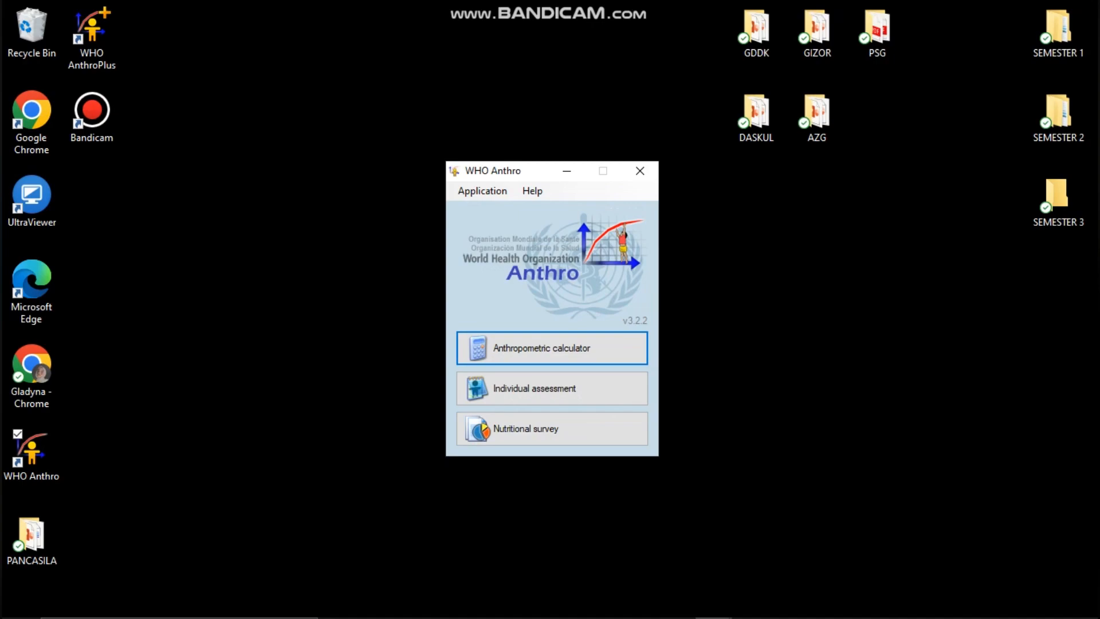
Step: Switch to the Word practicum document, copy the whole Nutritional Survey table including its header row, and close the document
click(601, 603)
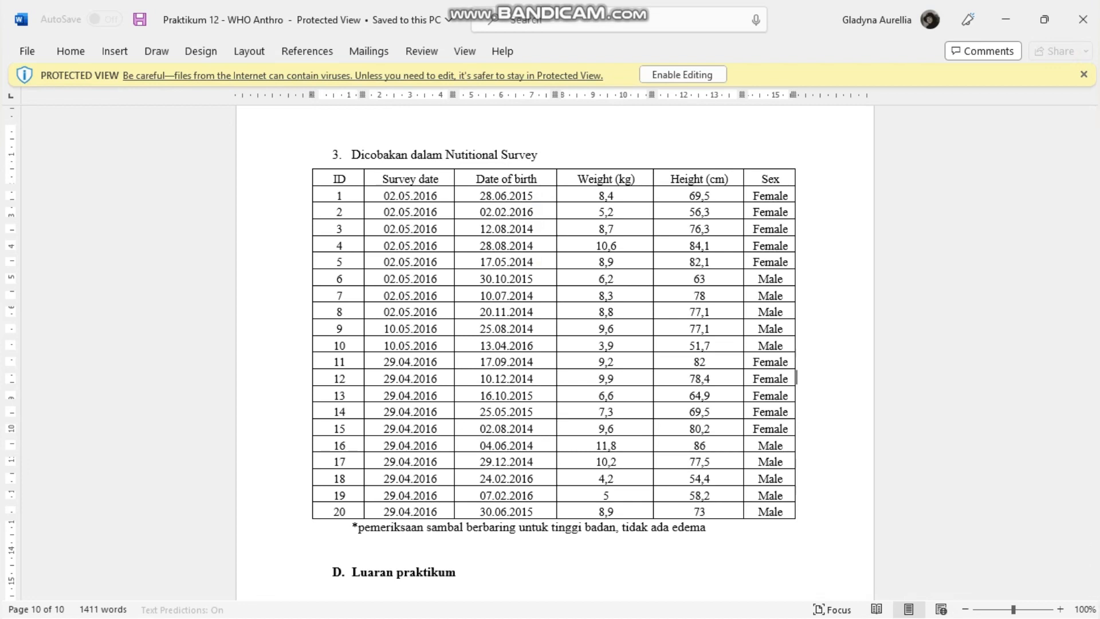
drag(339, 178, 770, 511)
key(ctrl+c)
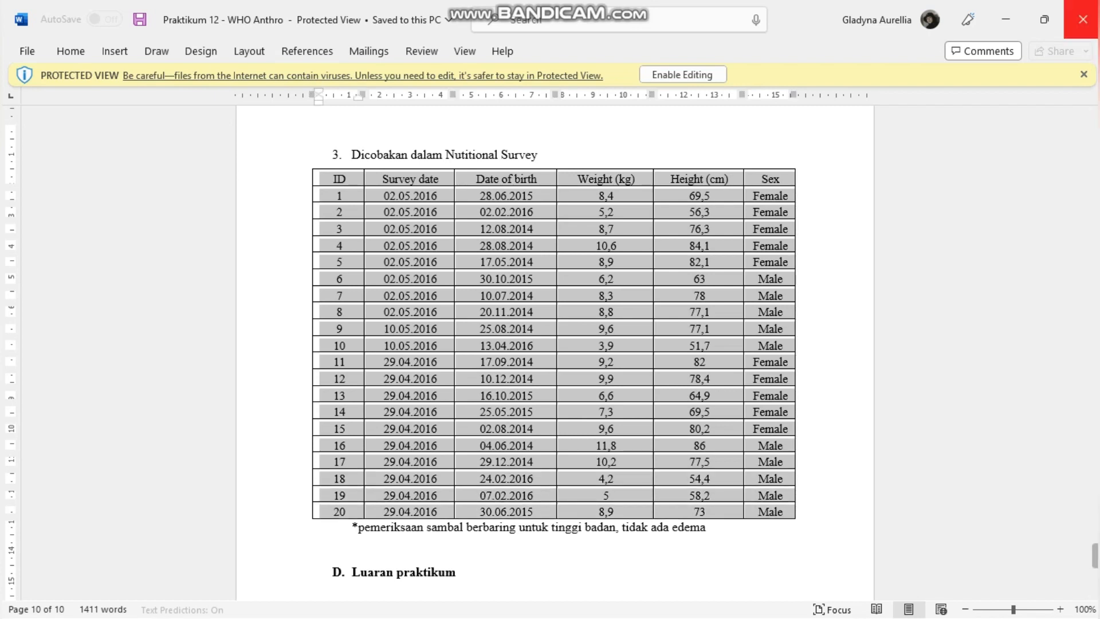
click(1083, 19)
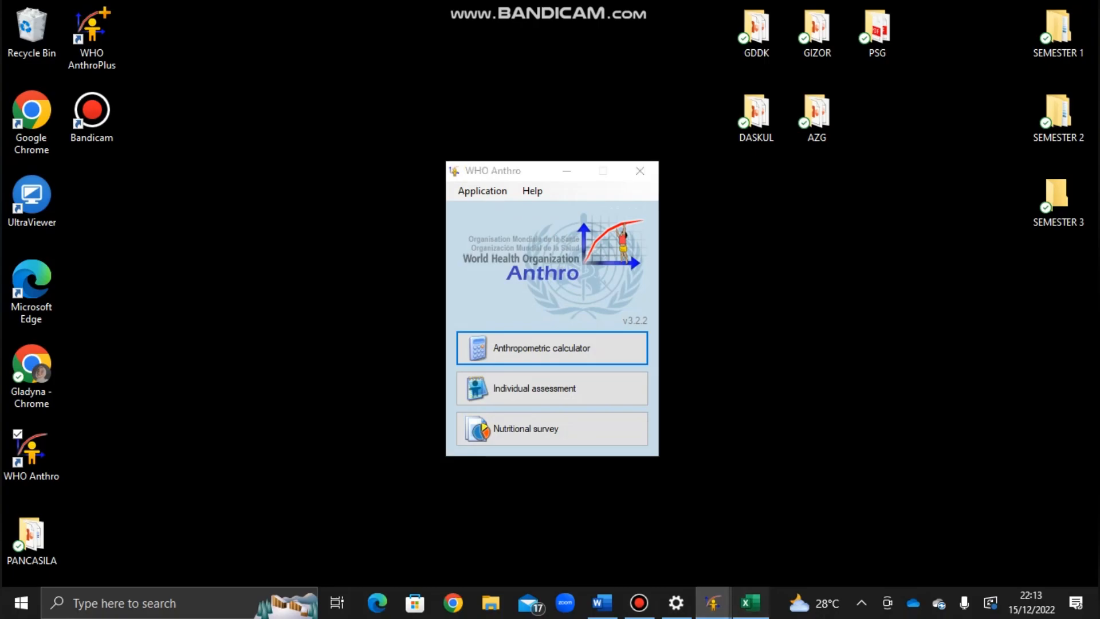
Step: Switch to the blank Excel workbook and paste the copied survey table starting at cell B2
click(750, 603)
click(100, 216)
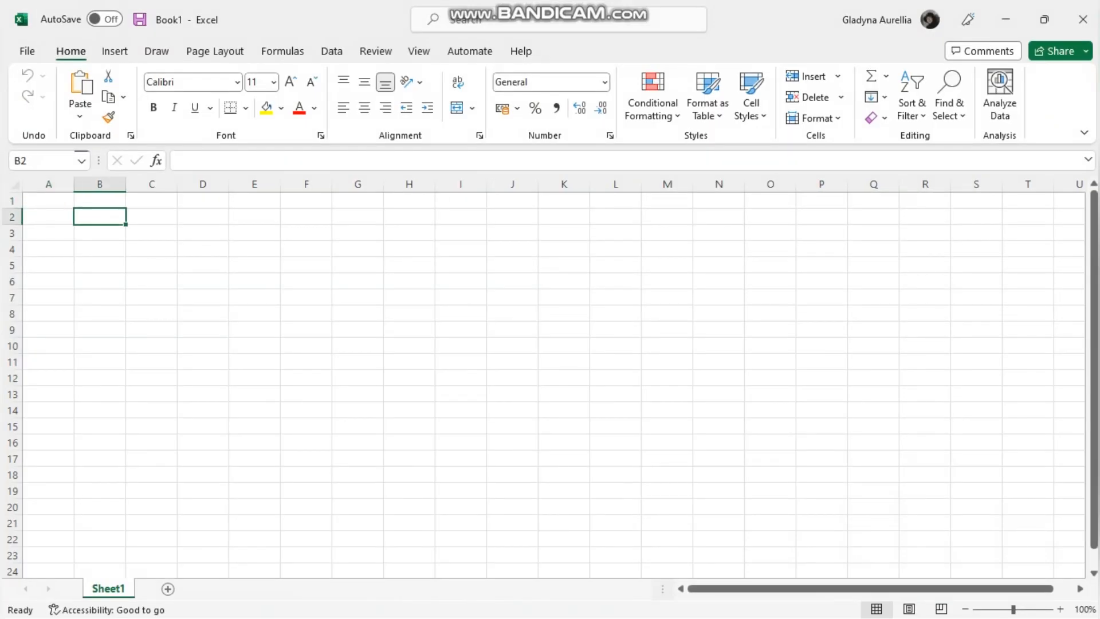
key(ctrl+v)
click(461, 370)
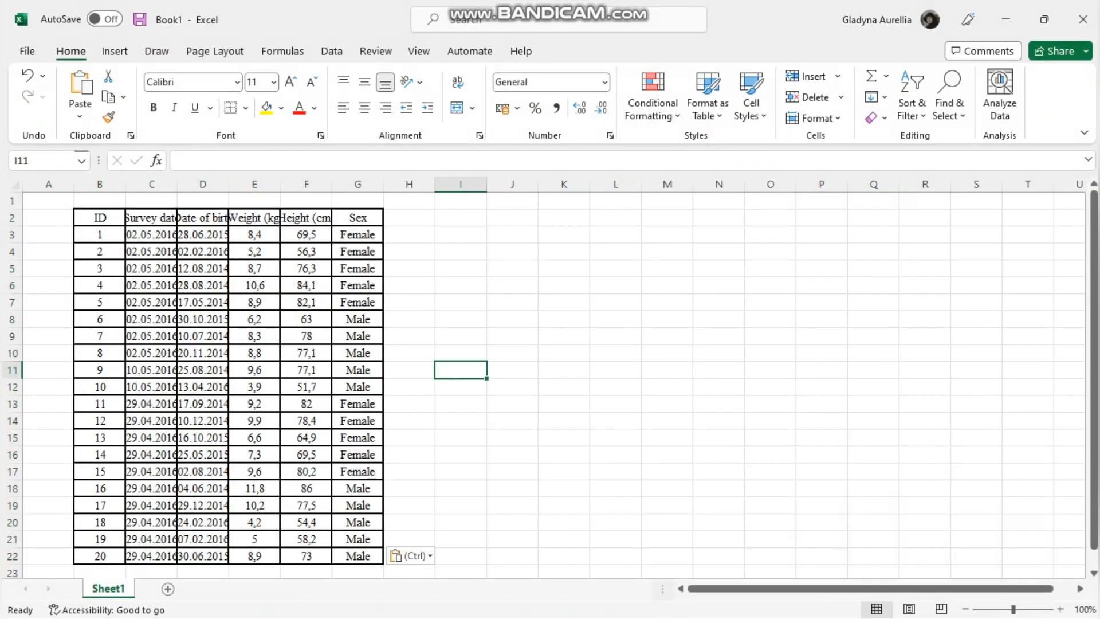
Step: Save the workbook to Documents on this PC as "data nutritional survey" in Text (MS-DOS) (*.txt) format, and close Excel
click(27, 51)
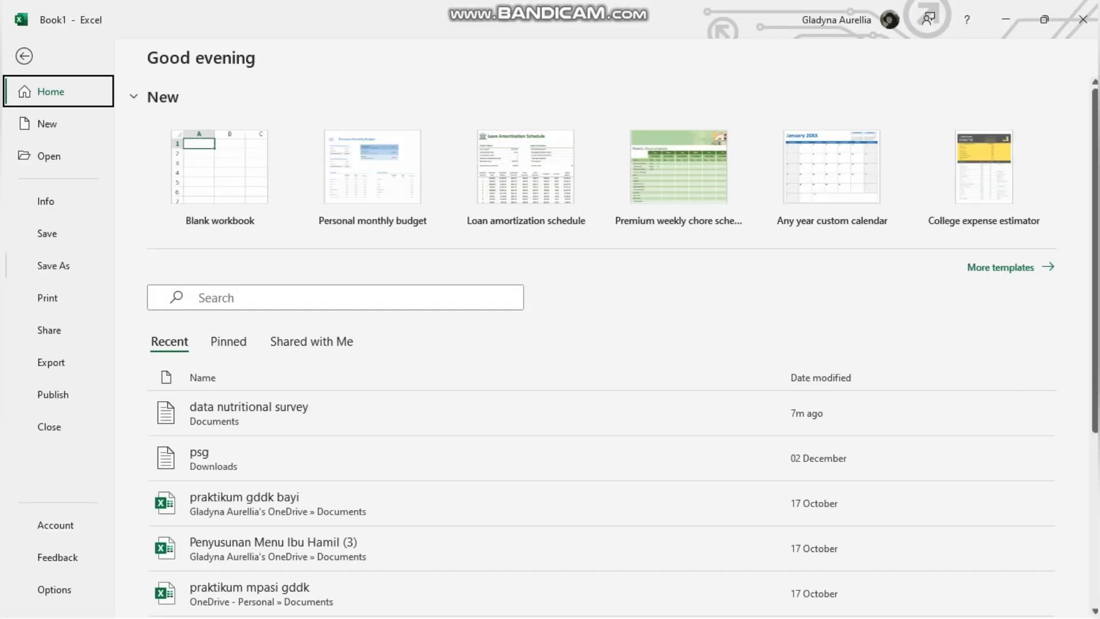
click(54, 266)
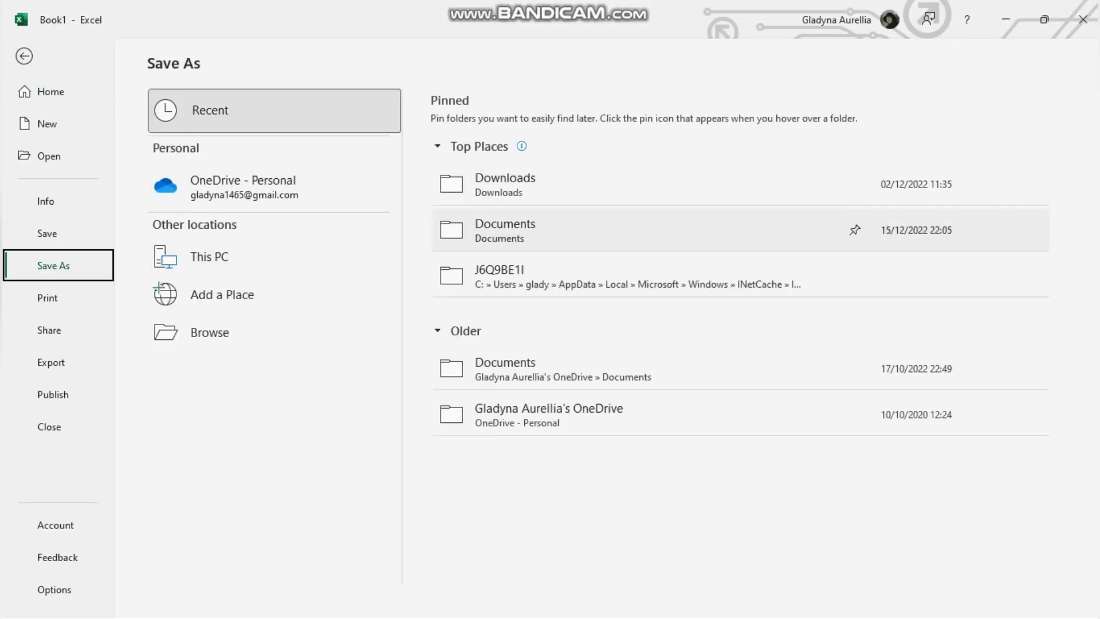
click(210, 257)
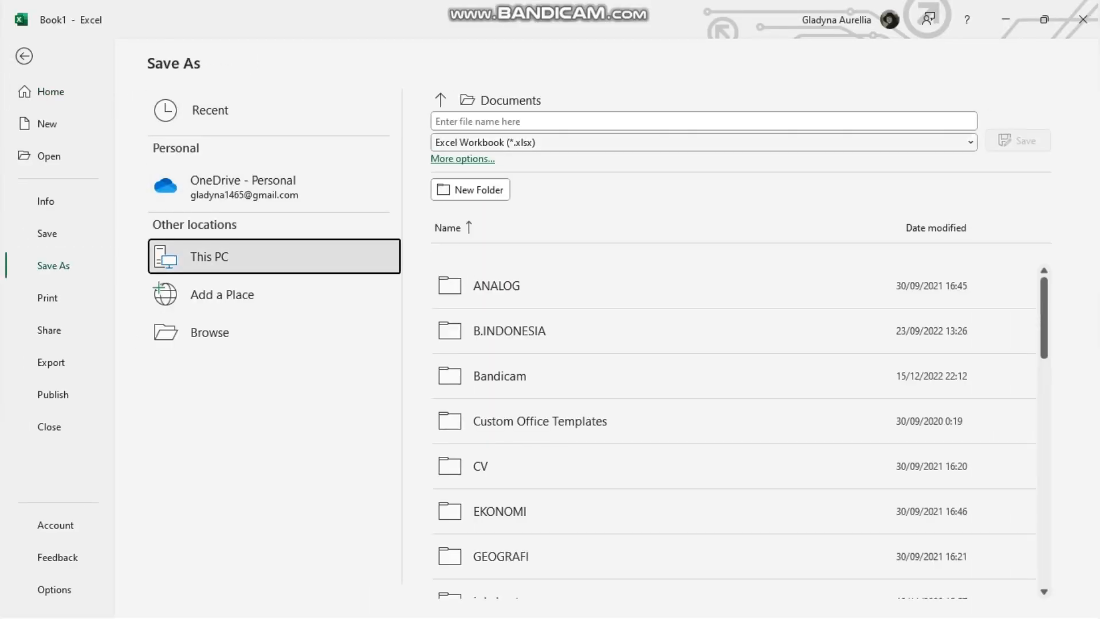
click(630, 121)
text(d)
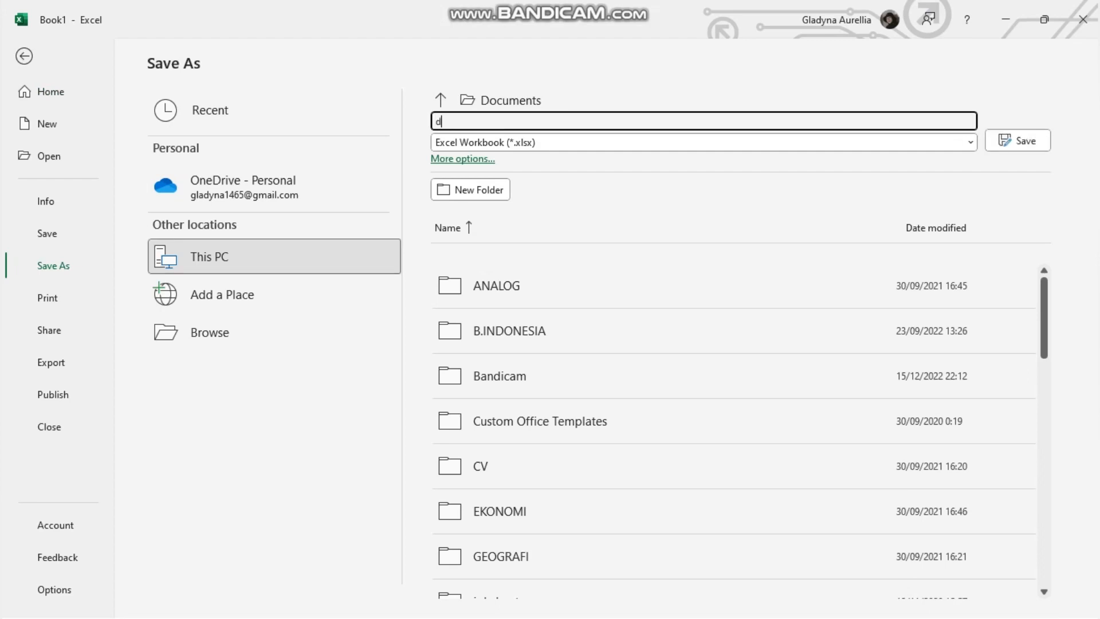
text(ata nutritional survey)
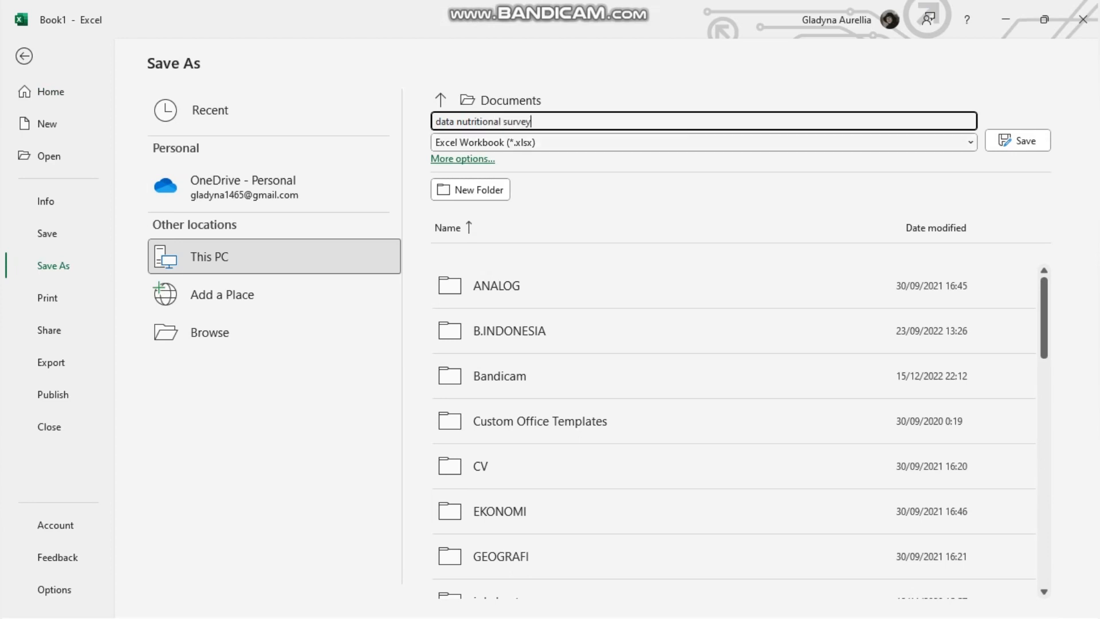
click(523, 144)
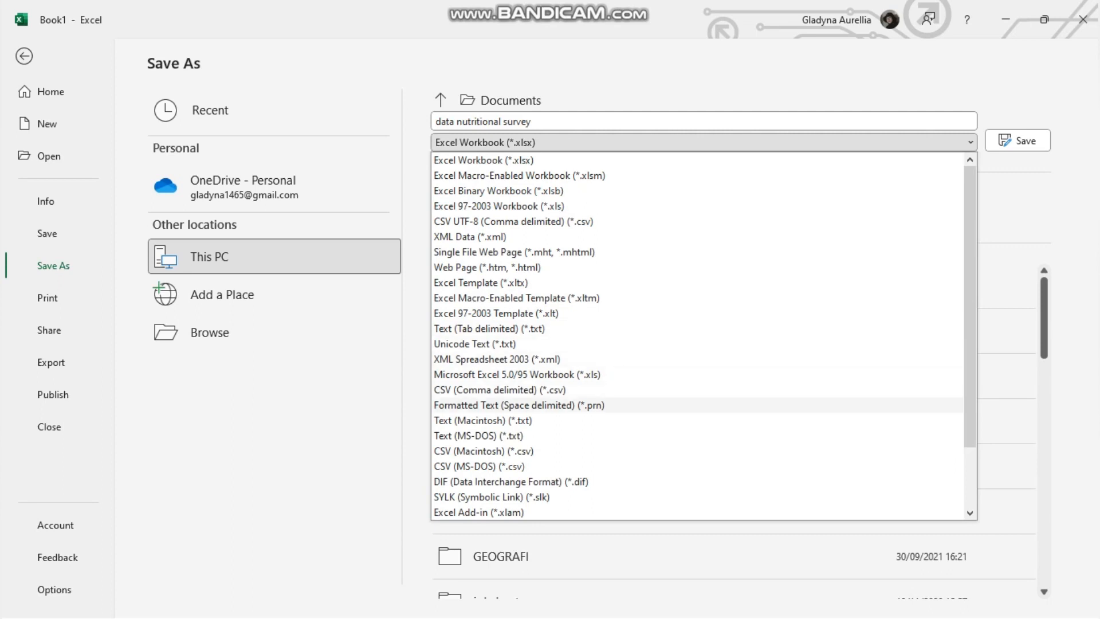
scroll(697, 336, down, 1)
scroll(697, 436, down, 1)
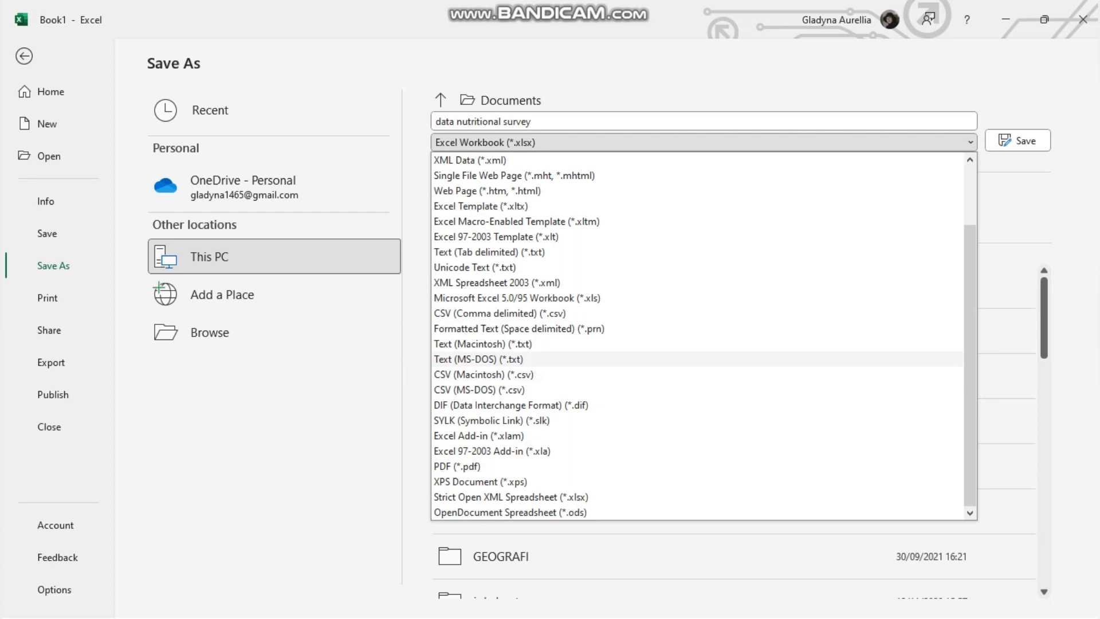
click(478, 358)
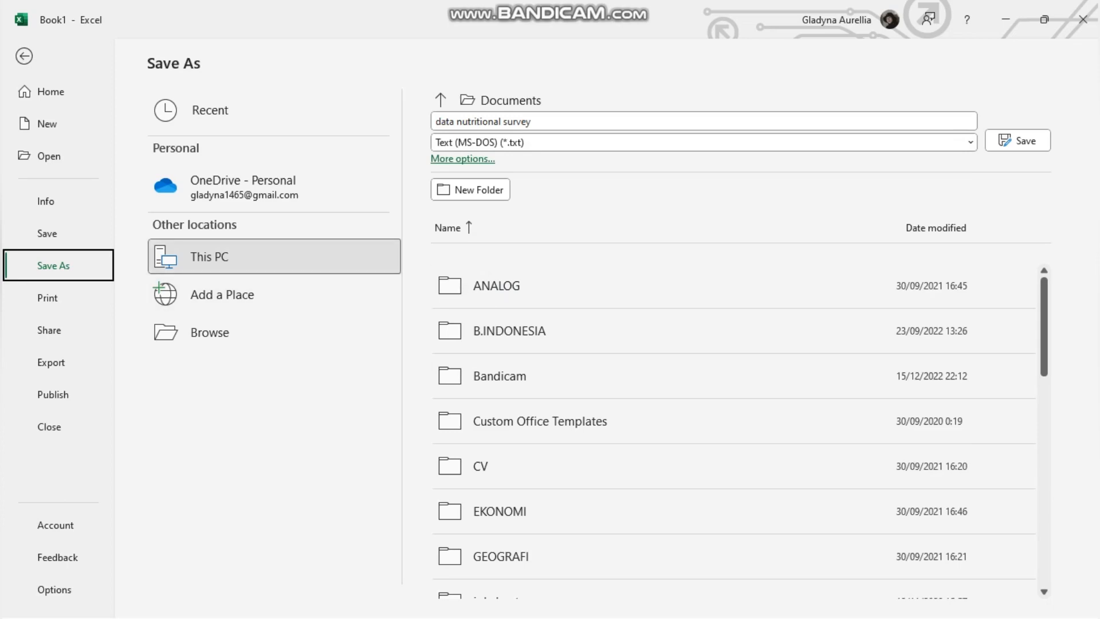
click(1017, 140)
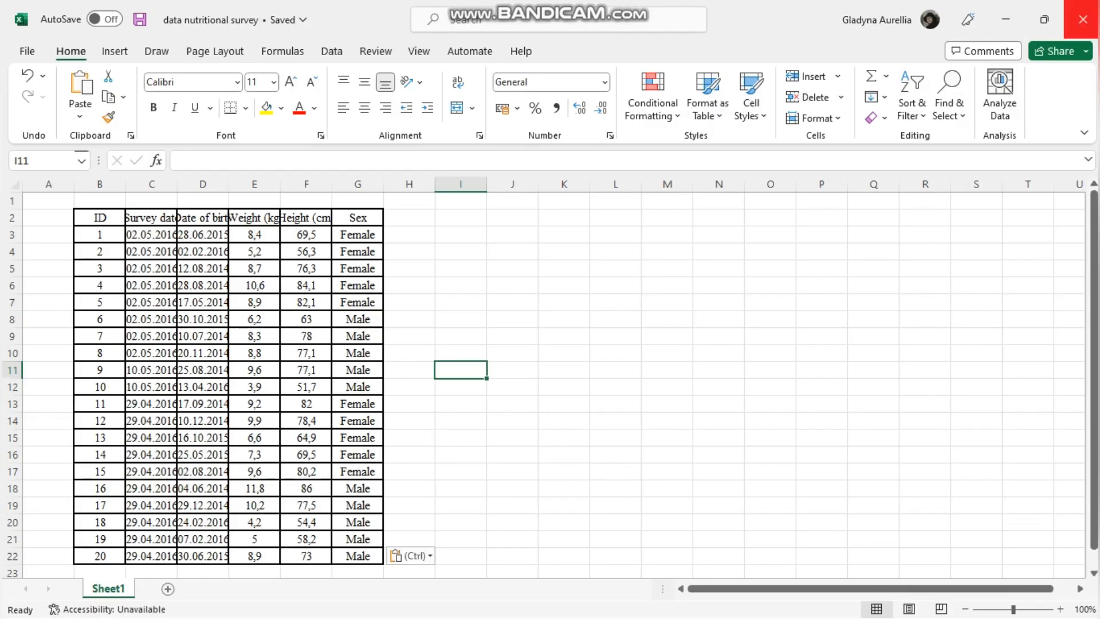
click(1082, 20)
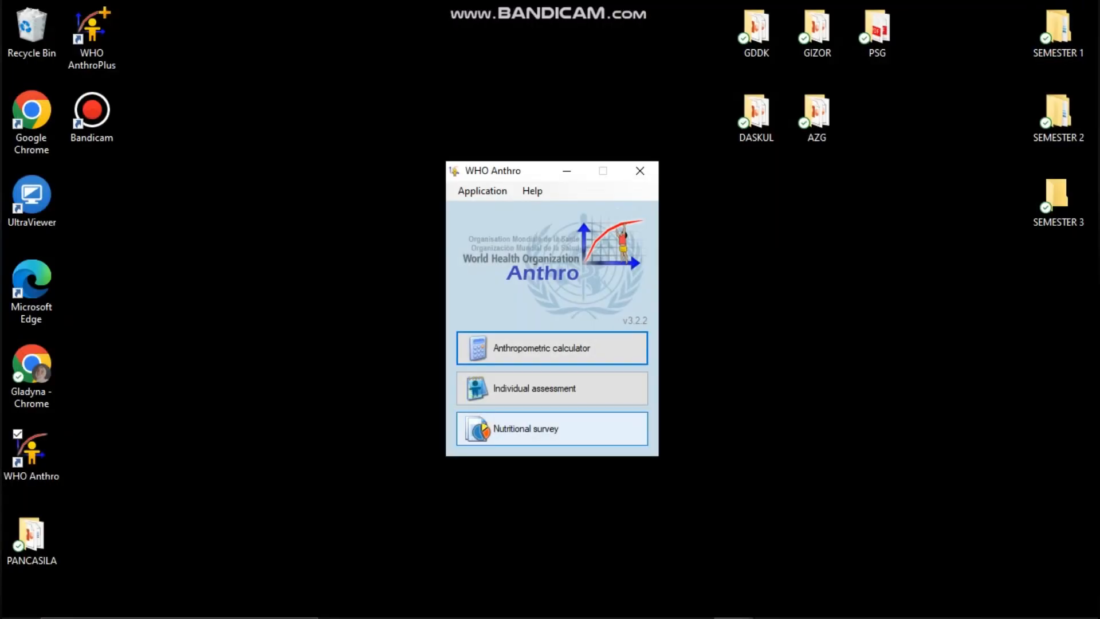
Step: Open the Nutritional survey module in WHO Anthro and start importing the "data nutritional survey" text file from Documents
click(552, 429)
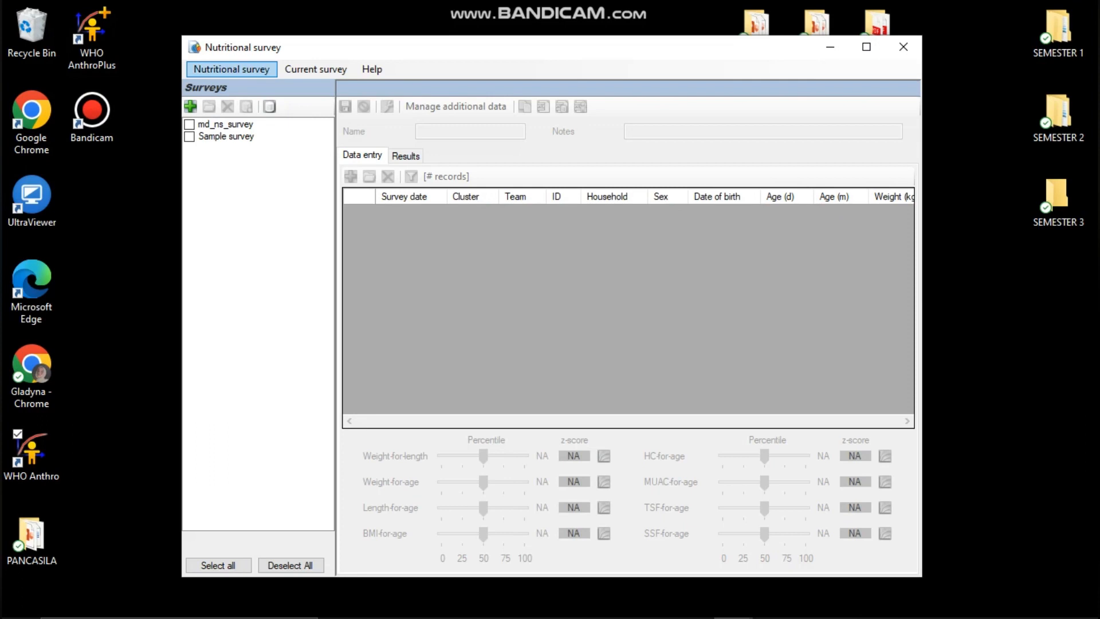
click(231, 69)
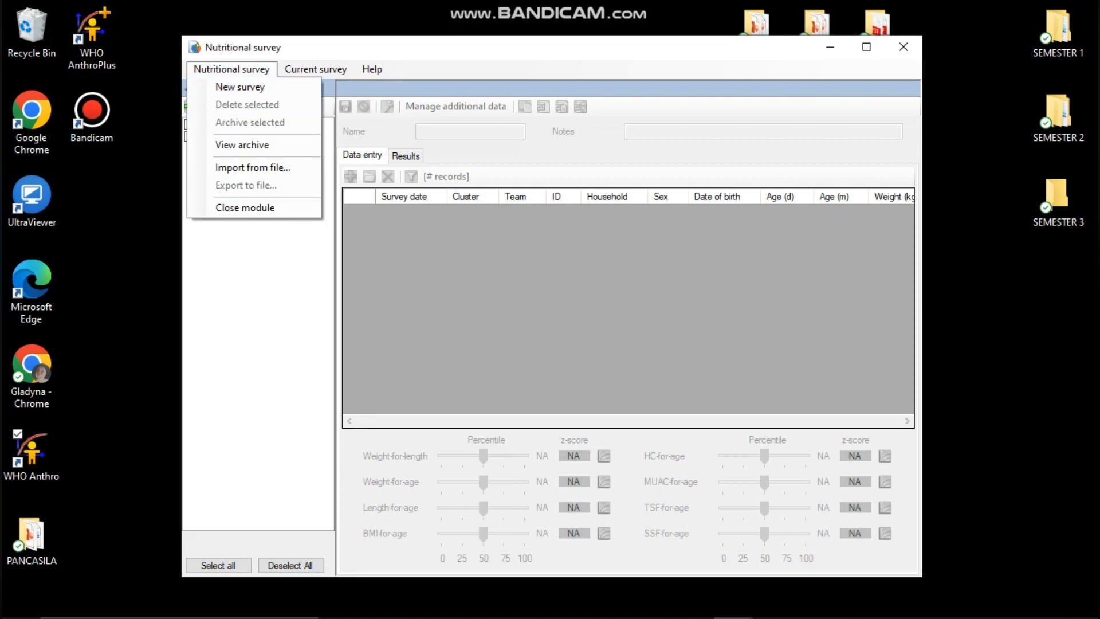
mouse_move(315, 70)
mouse_move(231, 69)
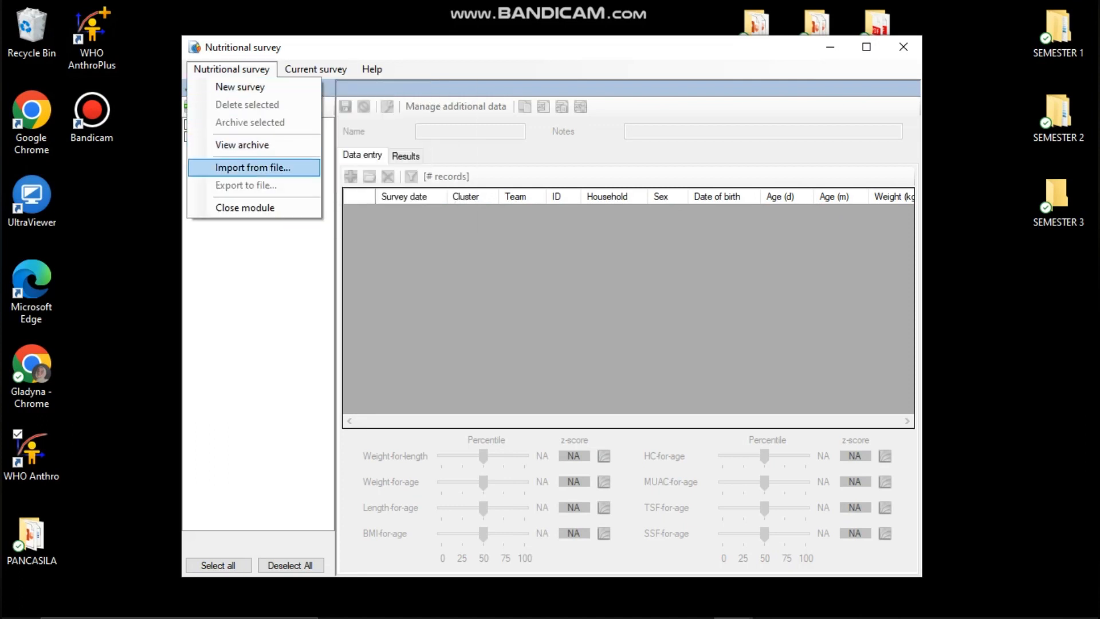
click(253, 168)
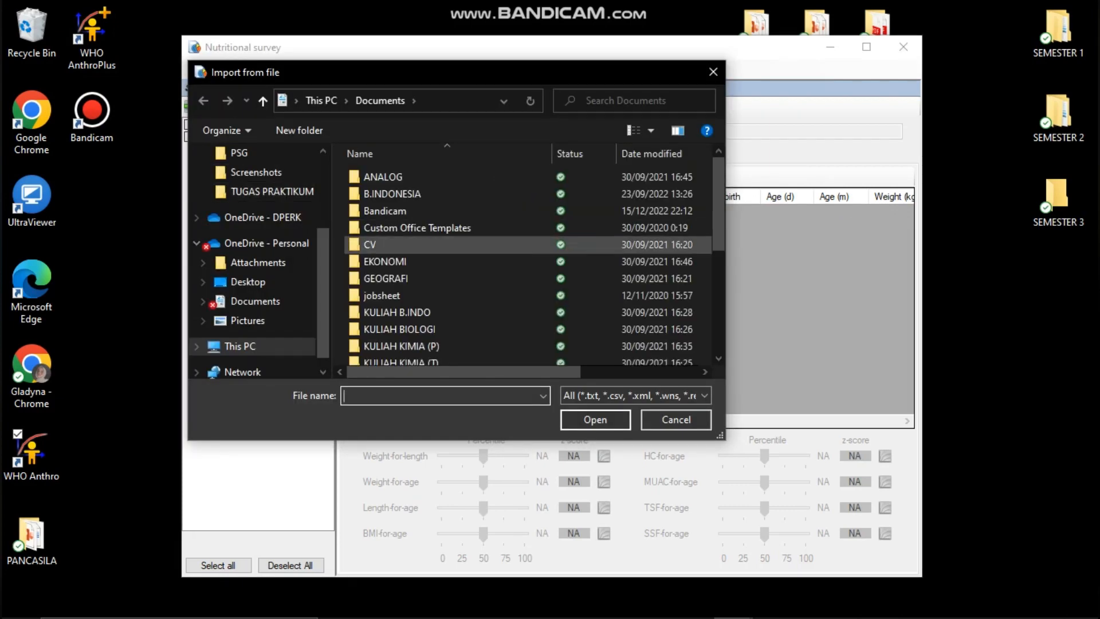
scroll(401, 241, down, 4)
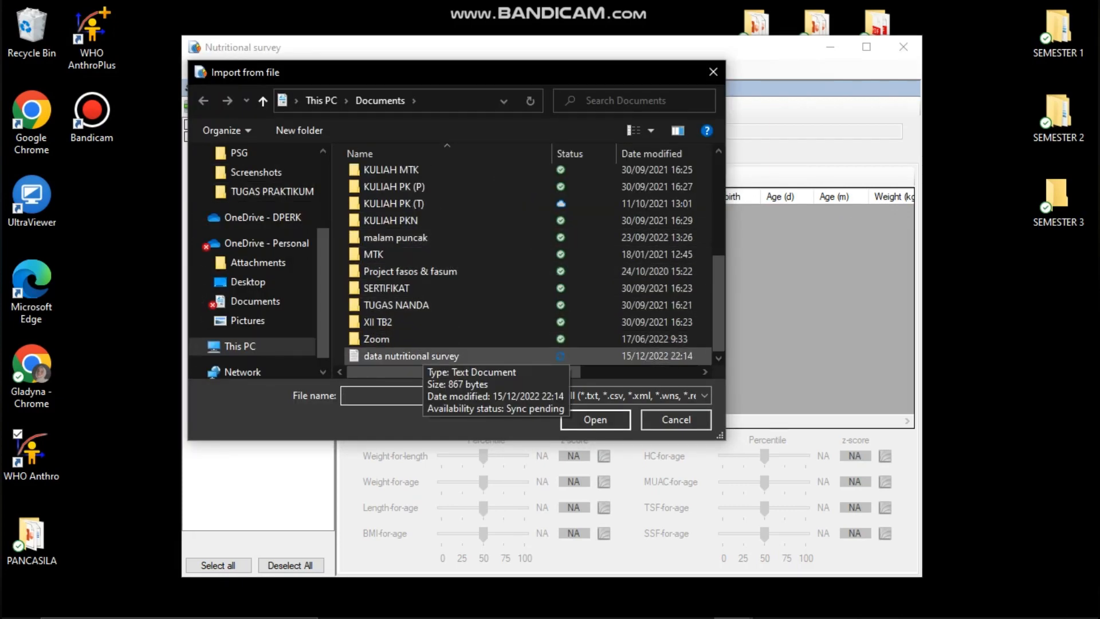
double_click(411, 355)
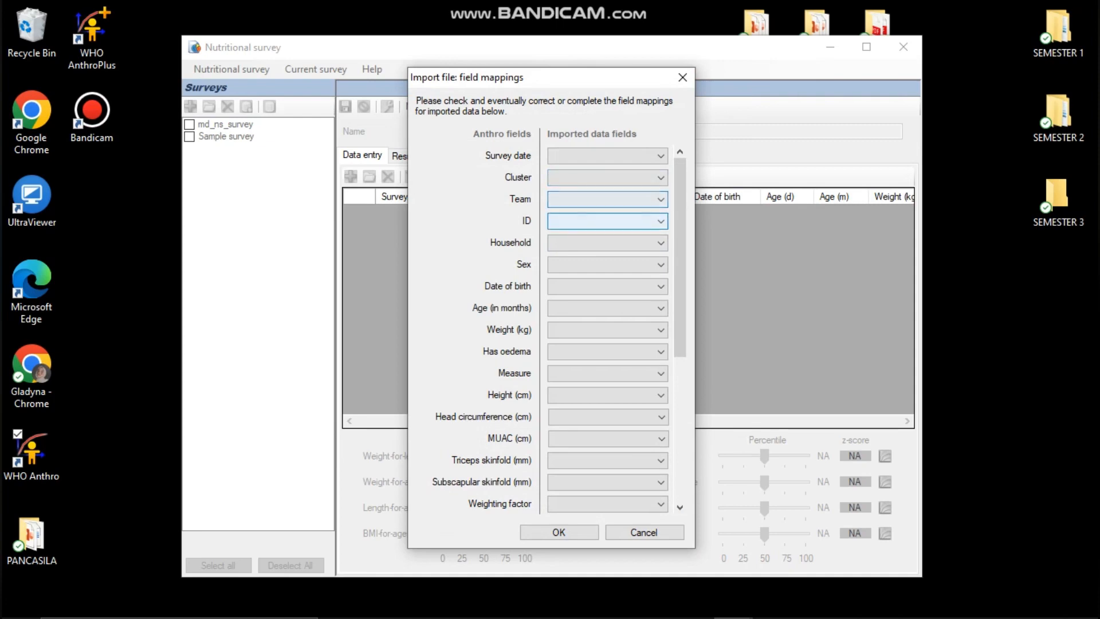
Step: Map the ID field to Column1 and the Survey date field to Column2
click(607, 221)
click(567, 245)
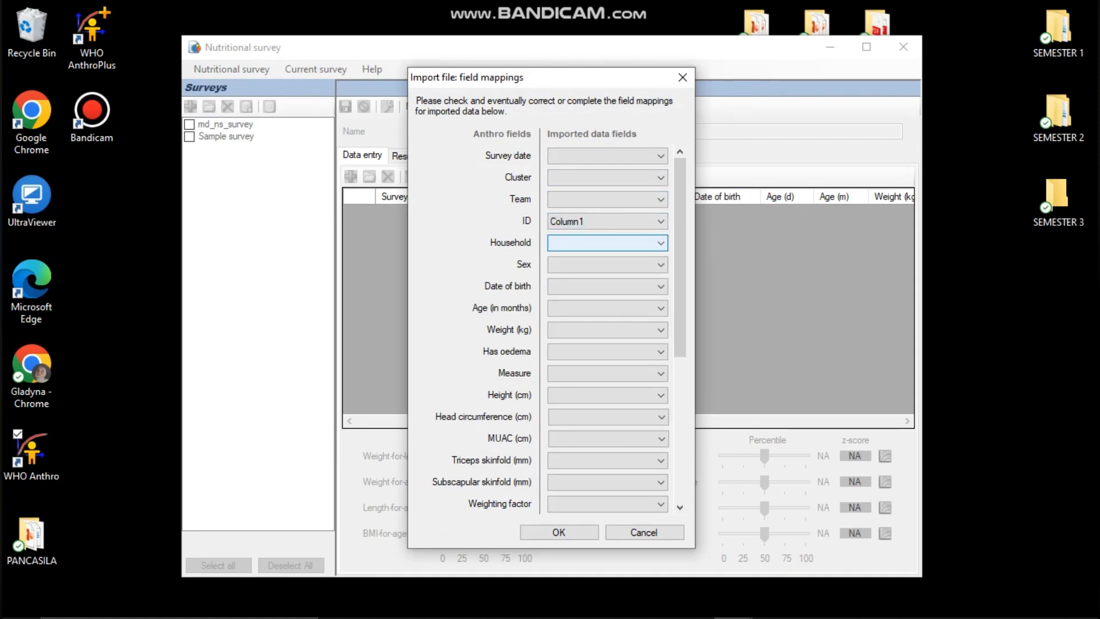
click(607, 155)
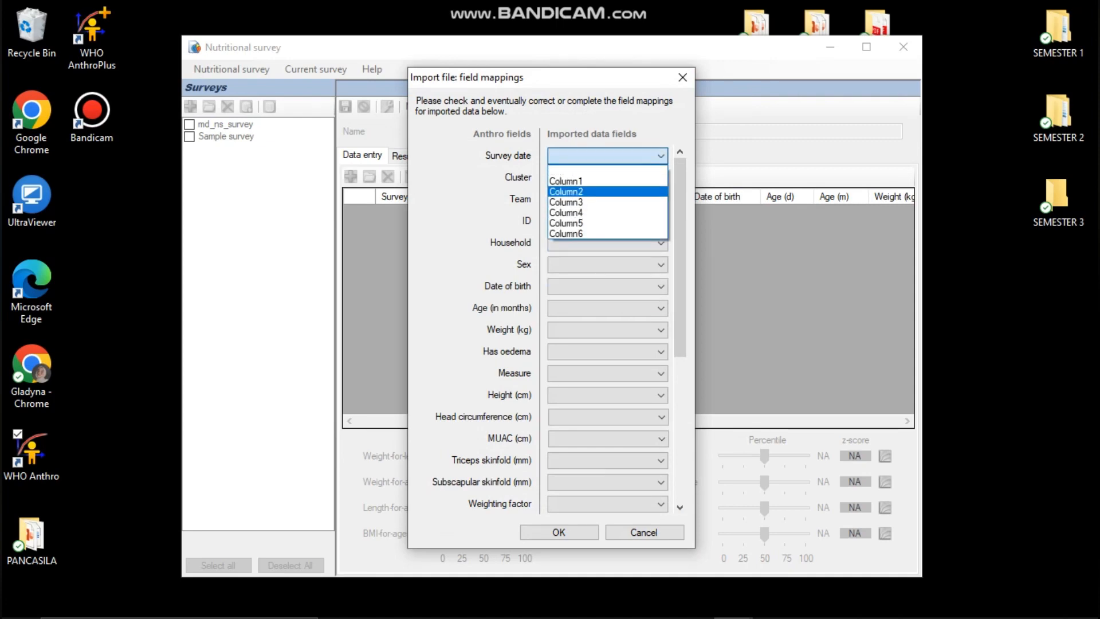
click(573, 191)
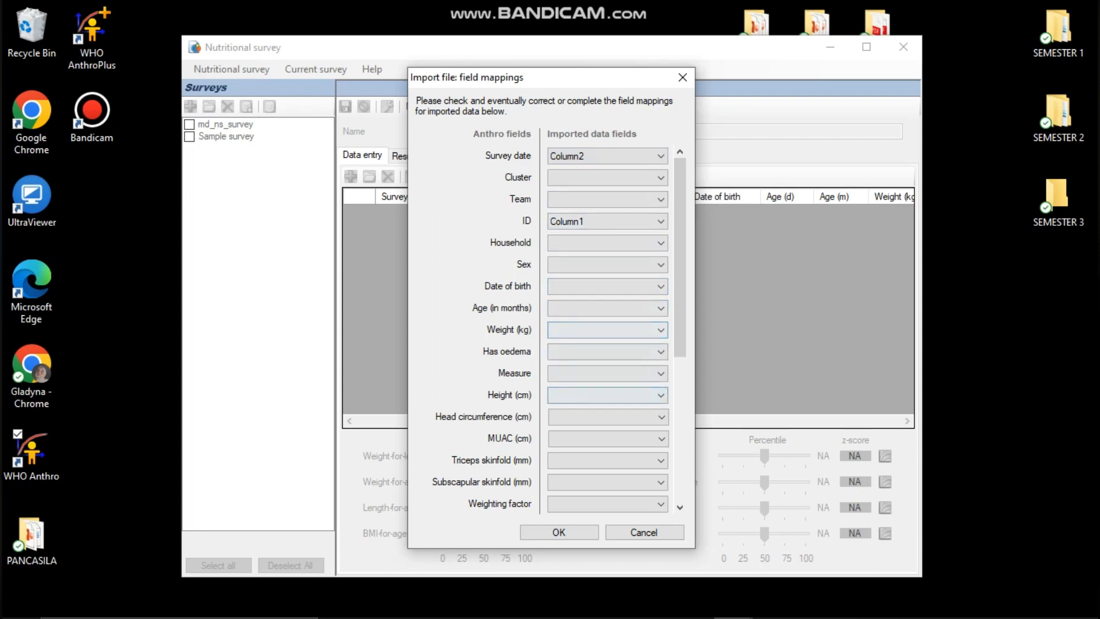
Step: Map Date of birth to Column3, Weight (kg) to Column4 and Height (cm) to Column5
scroll(608, 411, down, 1)
scroll(607, 360, up, 1)
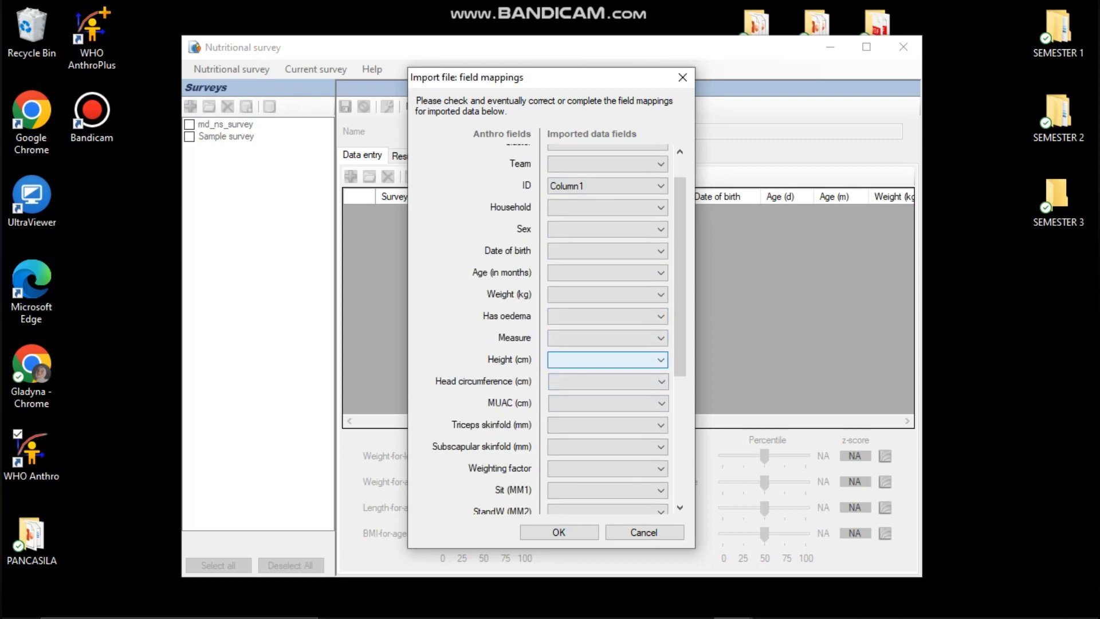
click(607, 251)
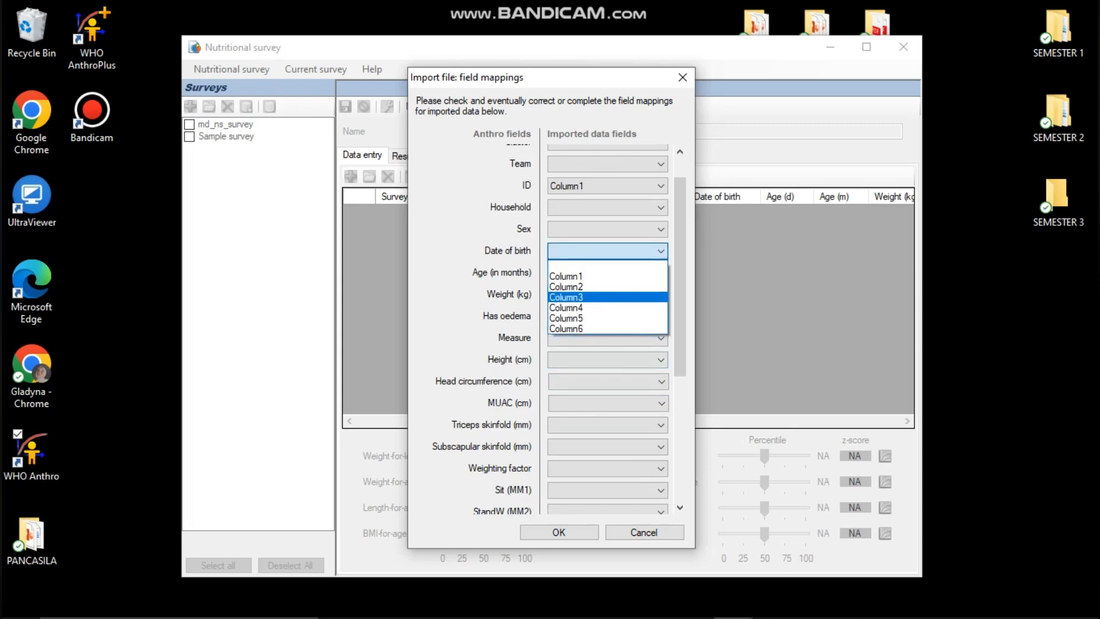
click(608, 296)
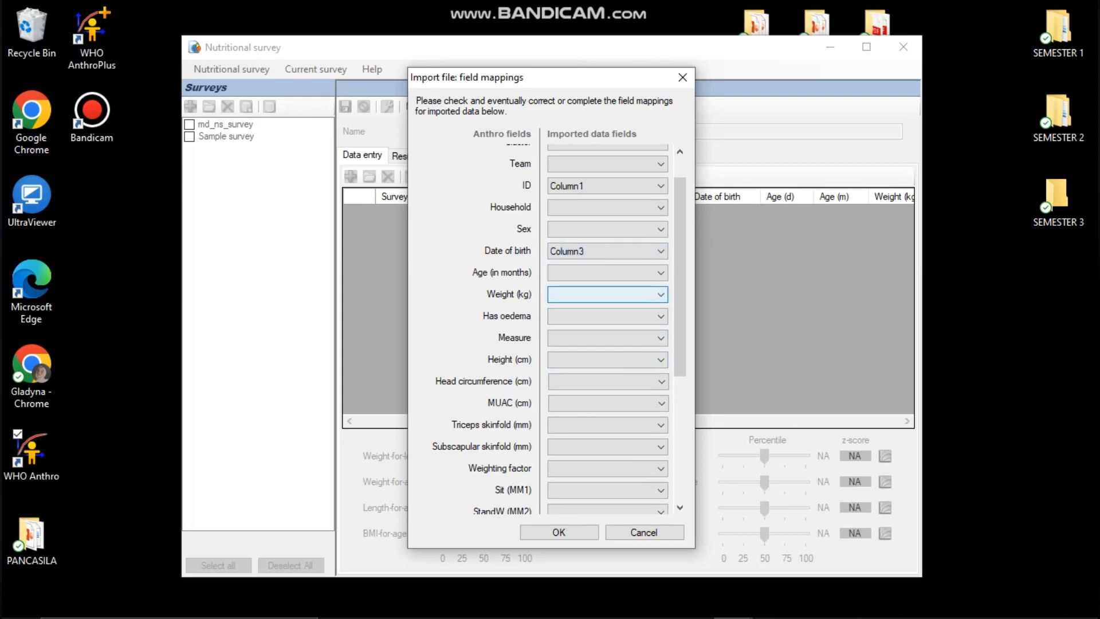
click(607, 294)
click(608, 349)
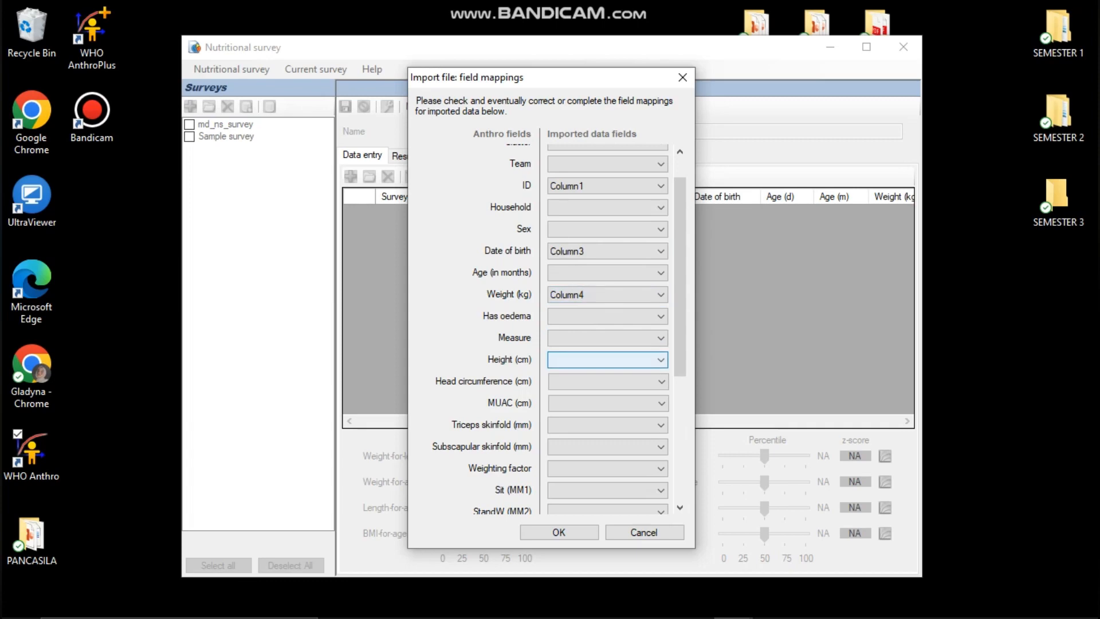
click(607, 359)
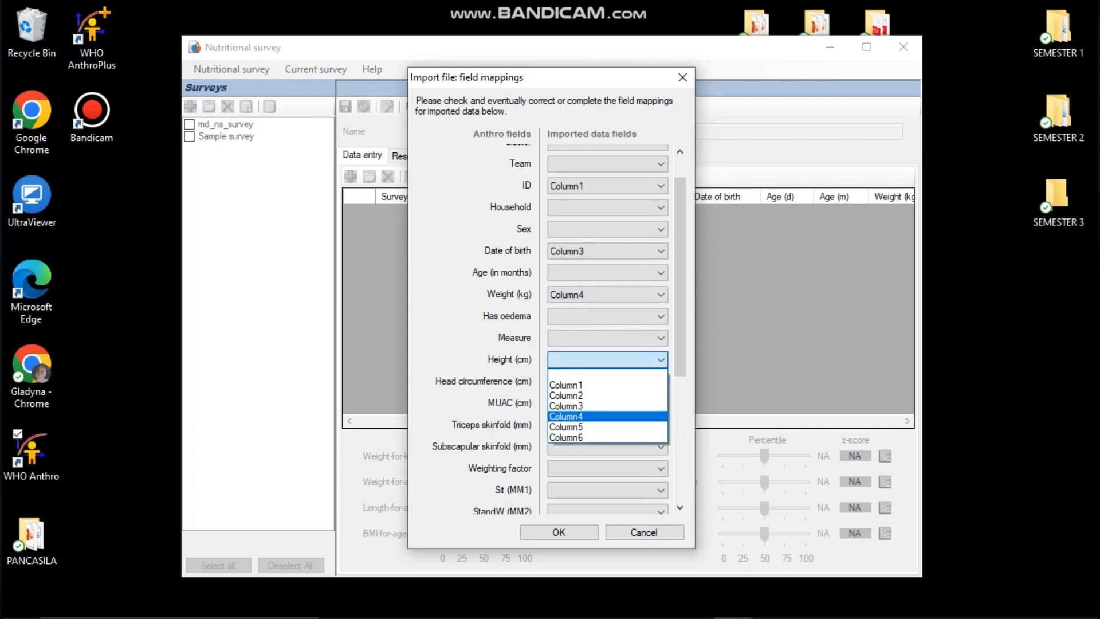
click(607, 427)
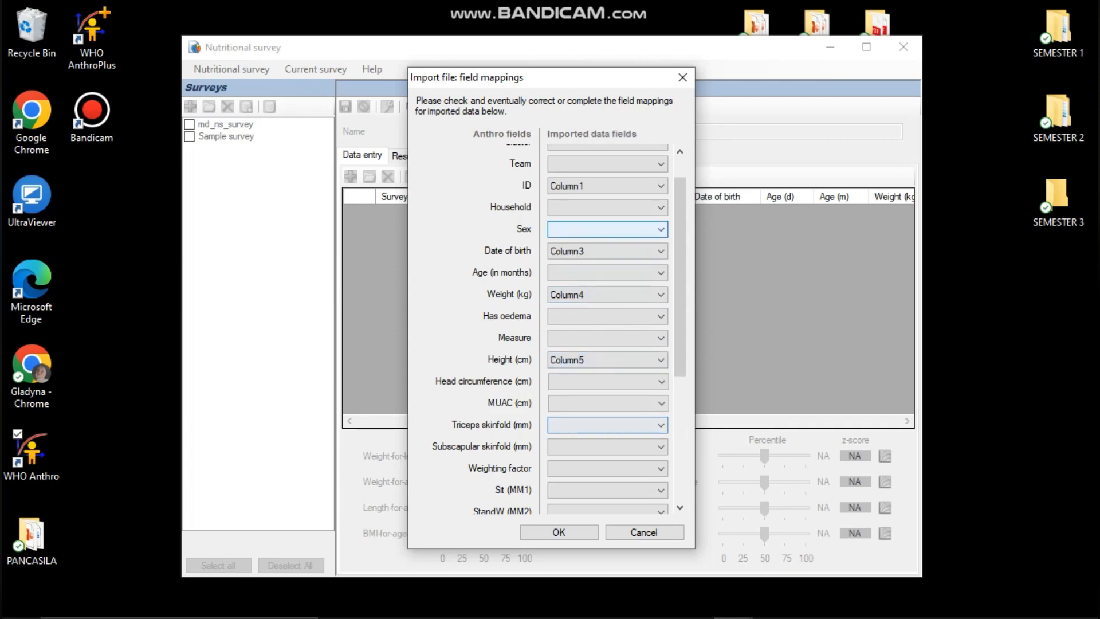
Step: Map Sex to Column6, accept the field mappings and dismiss the import message to load the survey
click(607, 229)
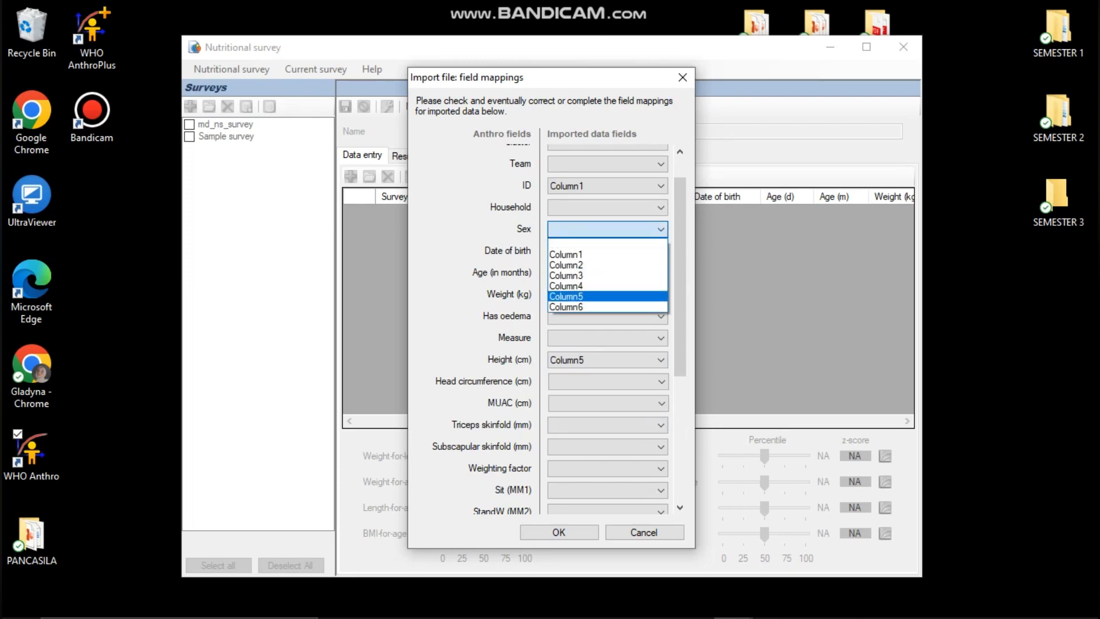
click(607, 308)
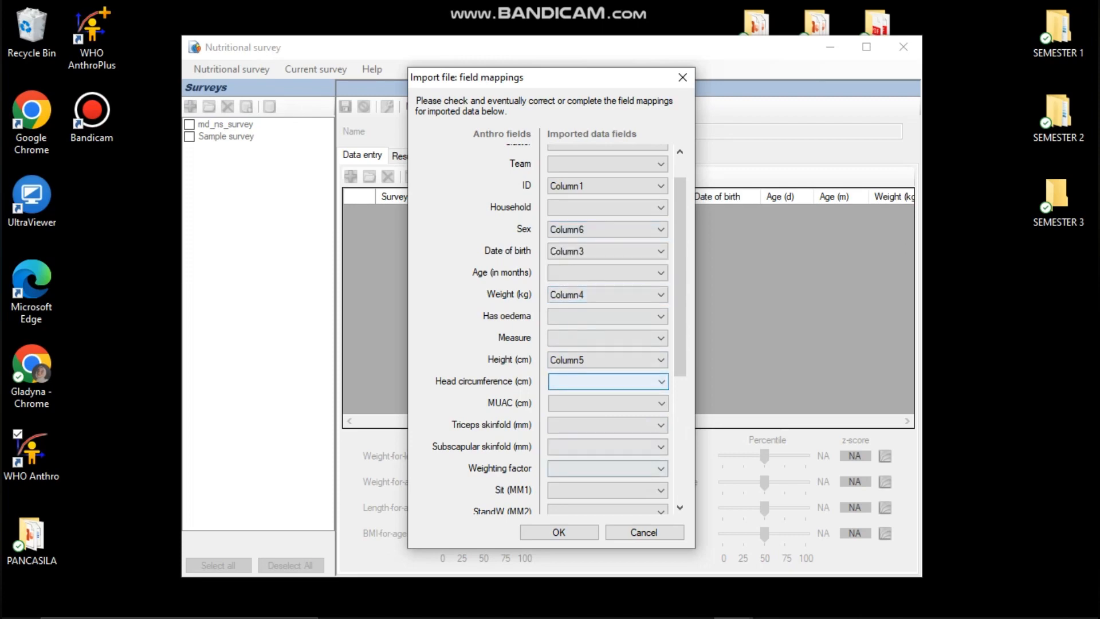
mouse_move(680, 316)
mouse_down()
mouse_move(680, 427)
mouse_move(680, 297)
mouse_up()
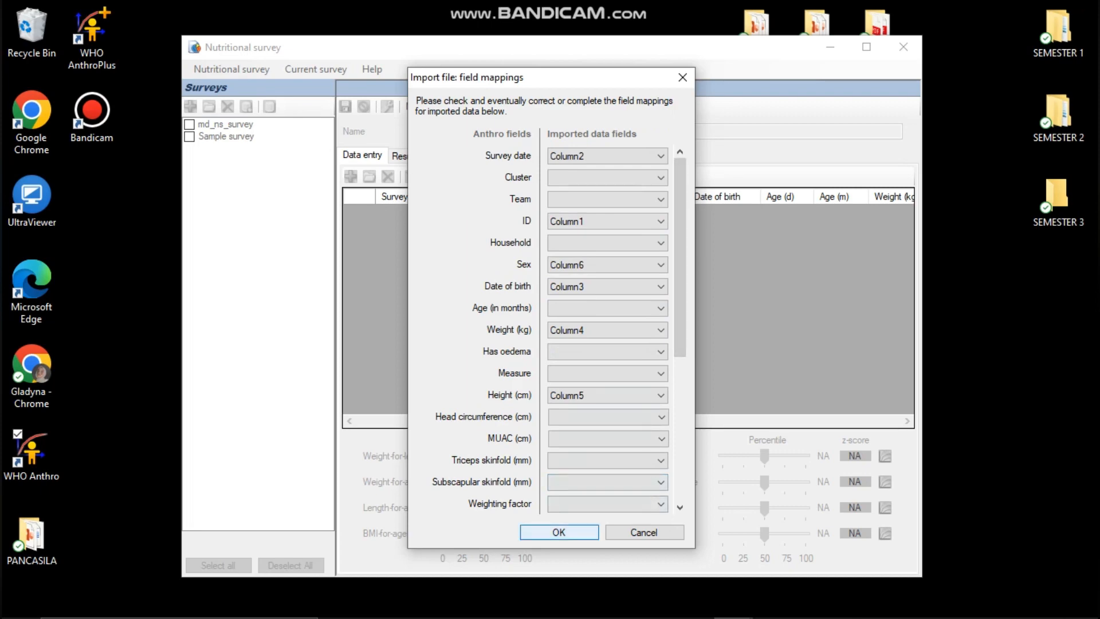
click(559, 532)
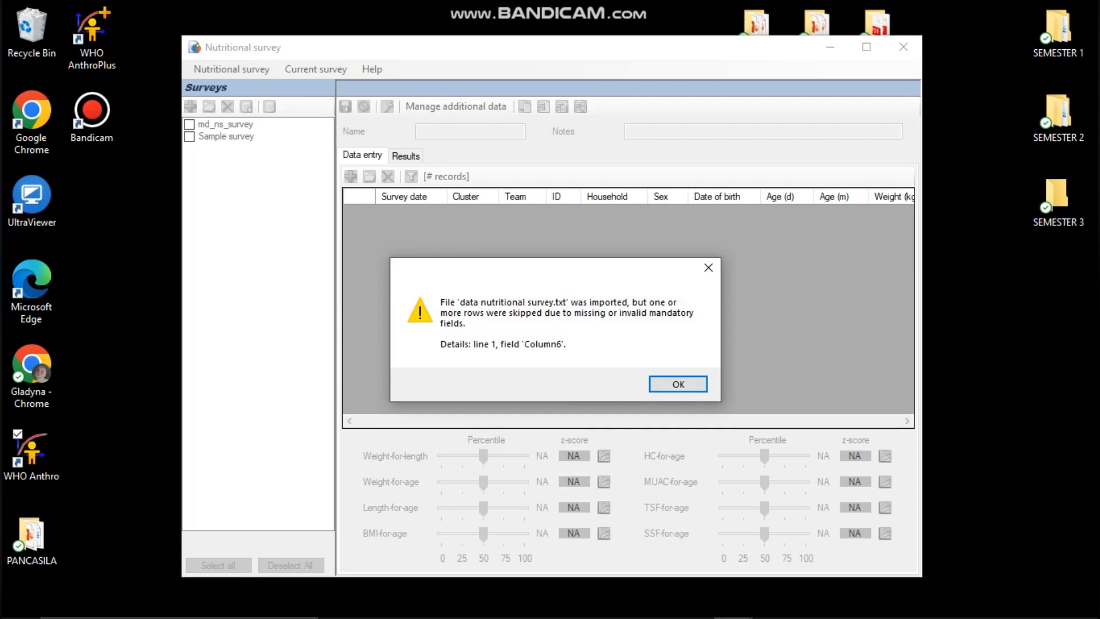
key(Return)
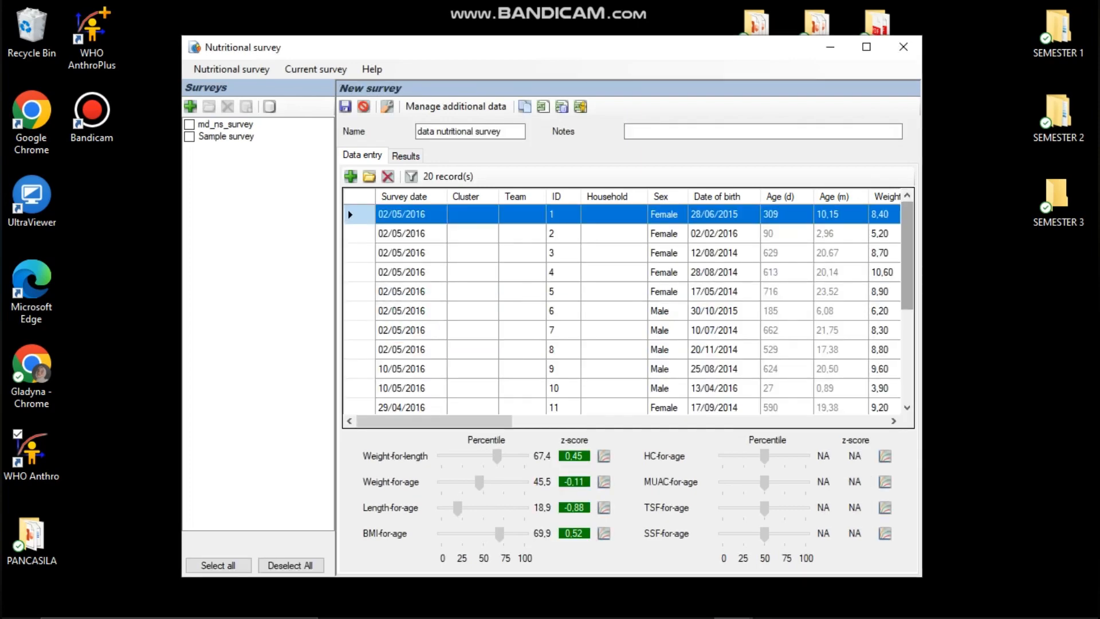
Step: Review the imported survey records and view the weight-for-length z-score graph for the child with ID 1, closing the graph when done
scroll(624, 304, down, 4)
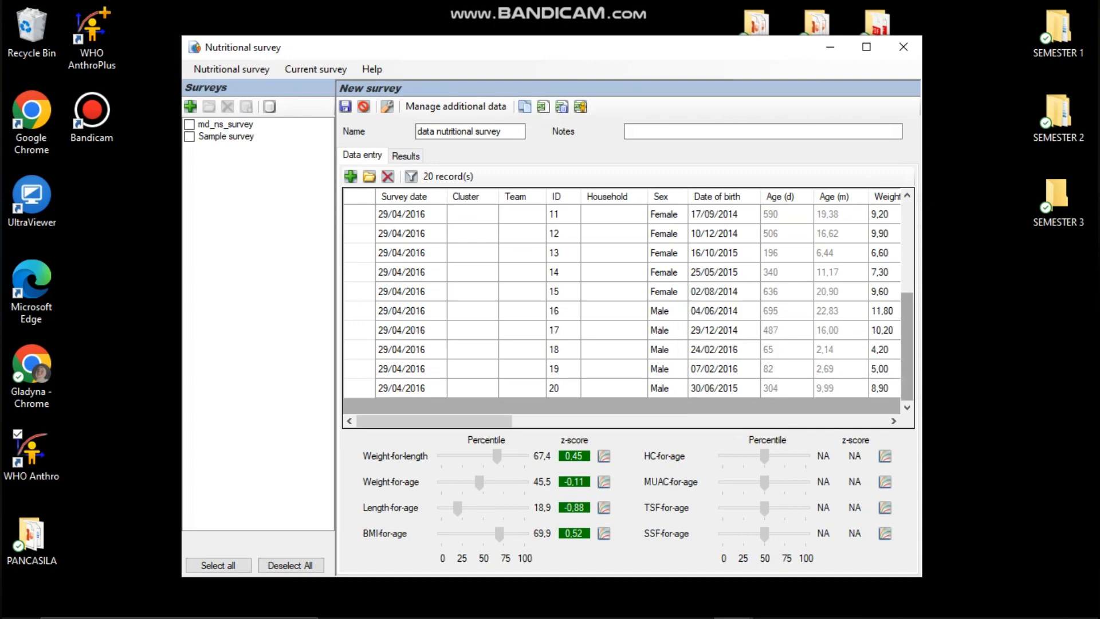
scroll(625, 303, up, 4)
scroll(628, 310, down, 4)
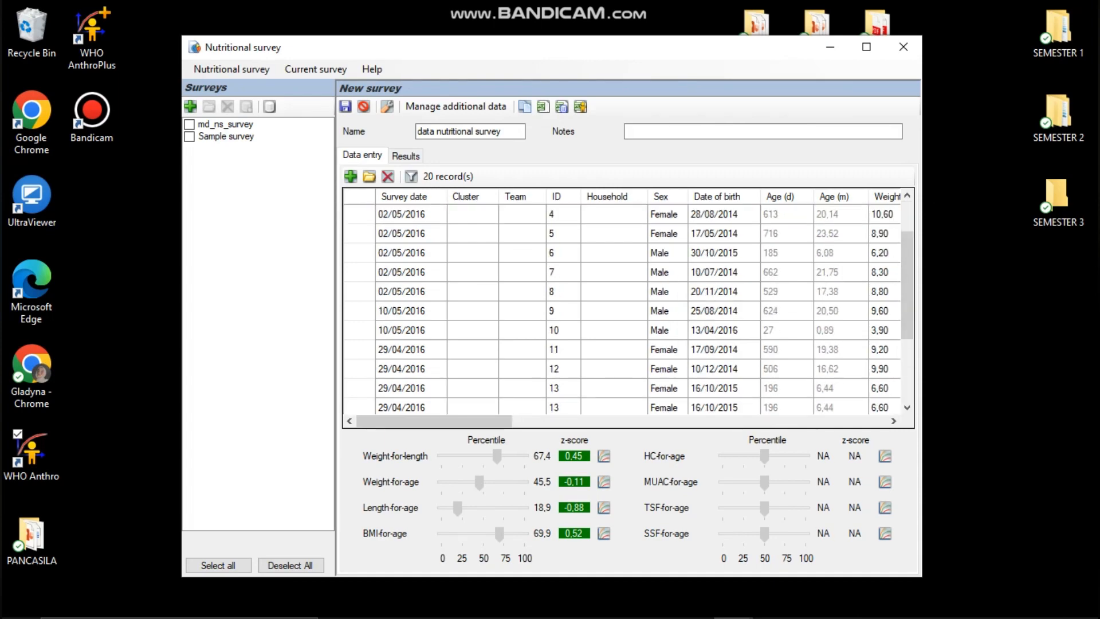
scroll(628, 309, up, 4)
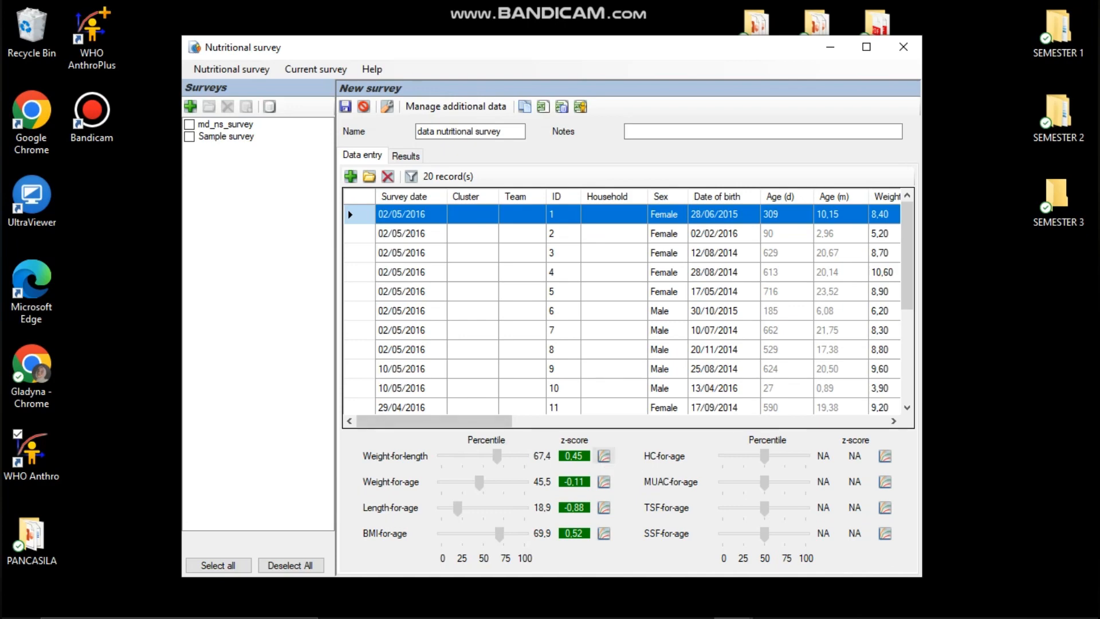
click(603, 456)
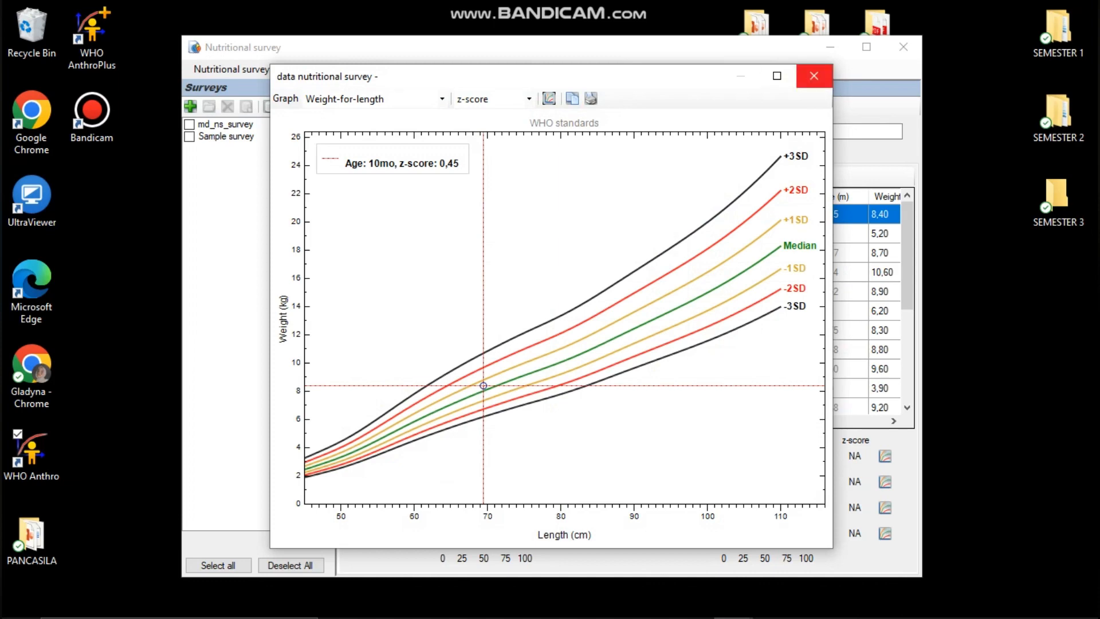
click(814, 76)
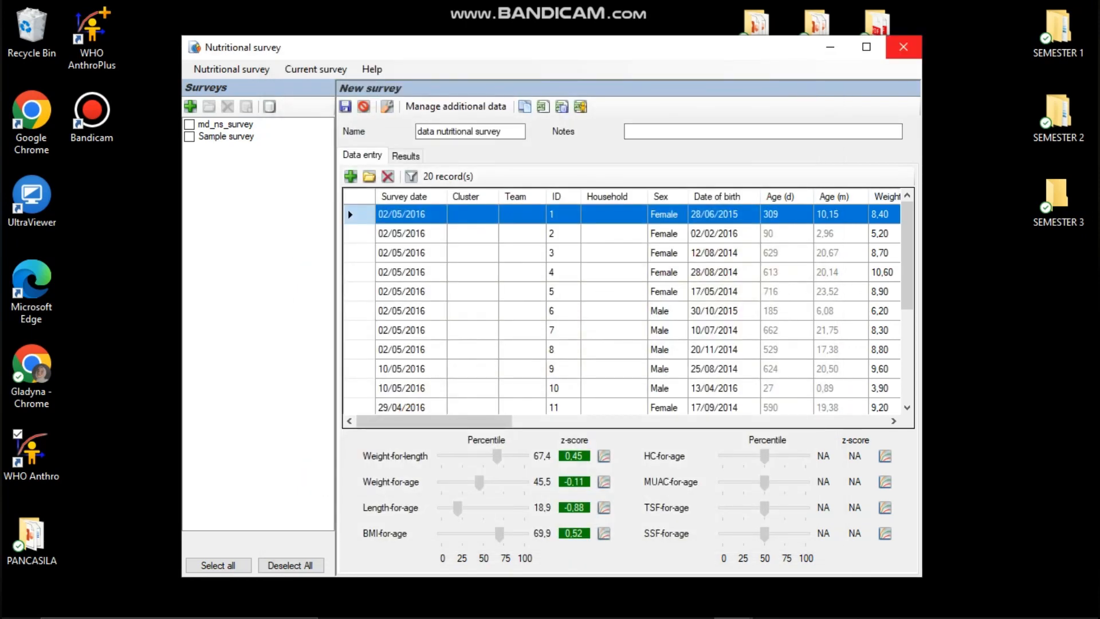
Step: Close the Nutritional survey module and exit WHO Anthro
click(903, 47)
click(602, 370)
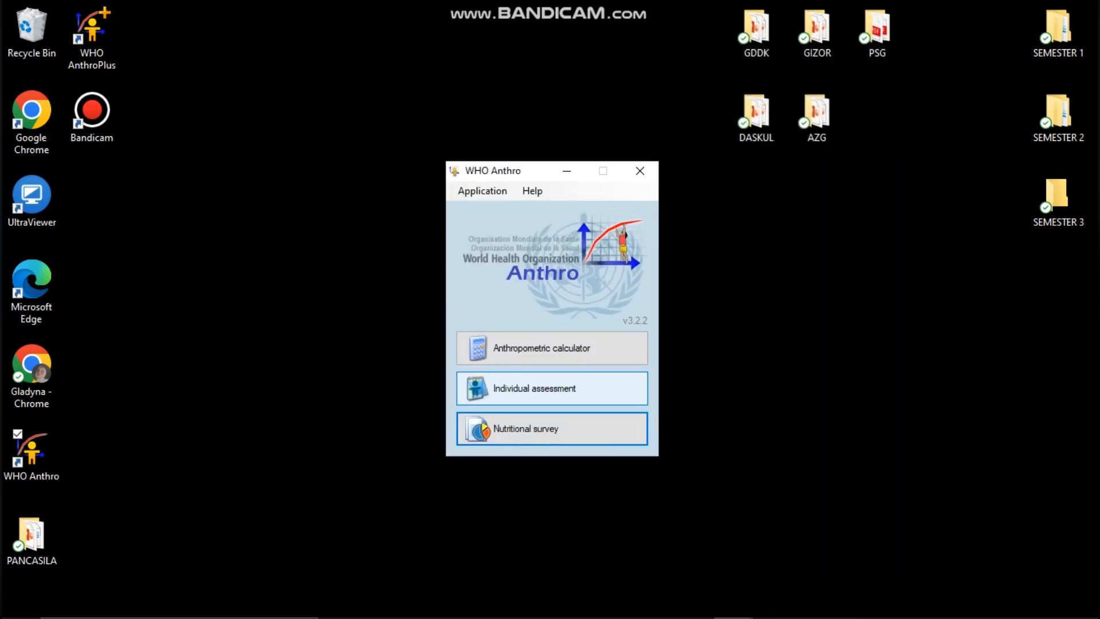
click(640, 171)
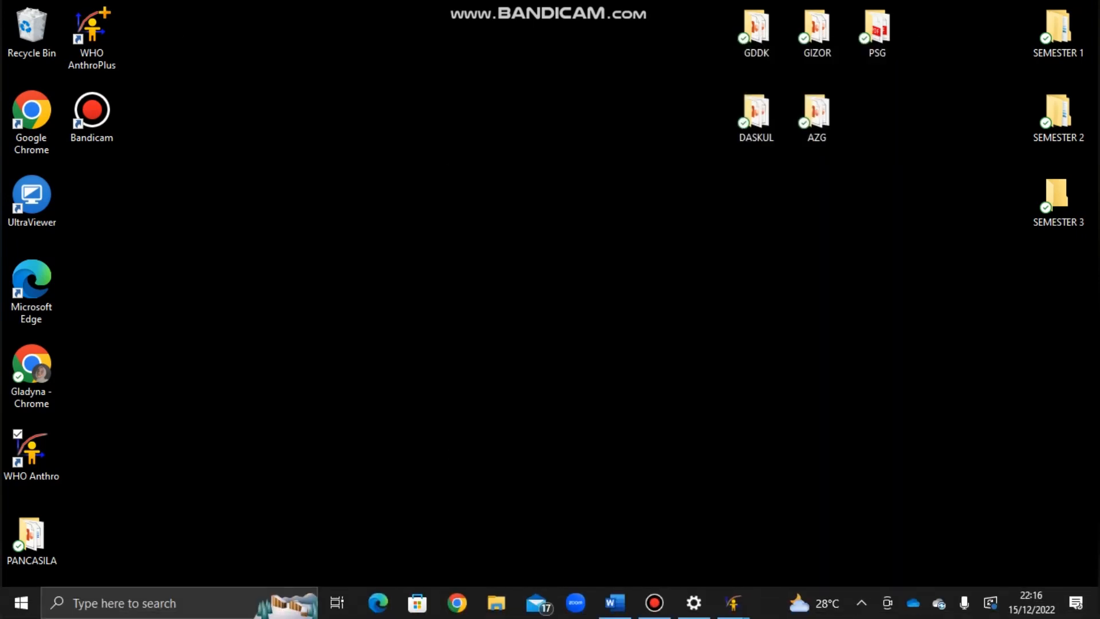